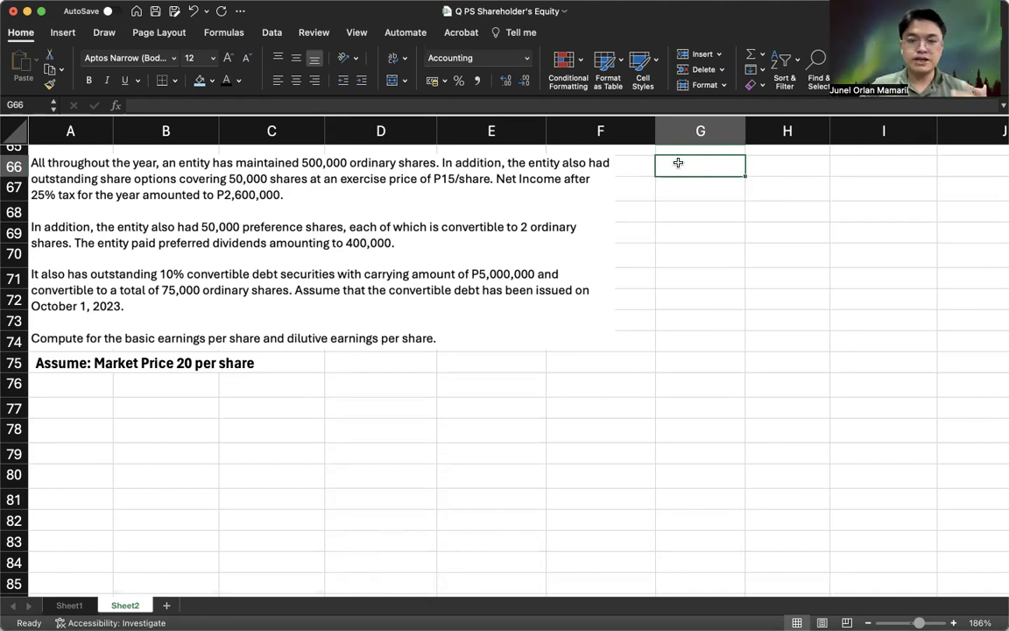
Step: Label cell G66 "NI - Pref Div" with an underline and G67 "WACSO" without an underline
type("NI - Pref Div")
key("Return")
key("Down")
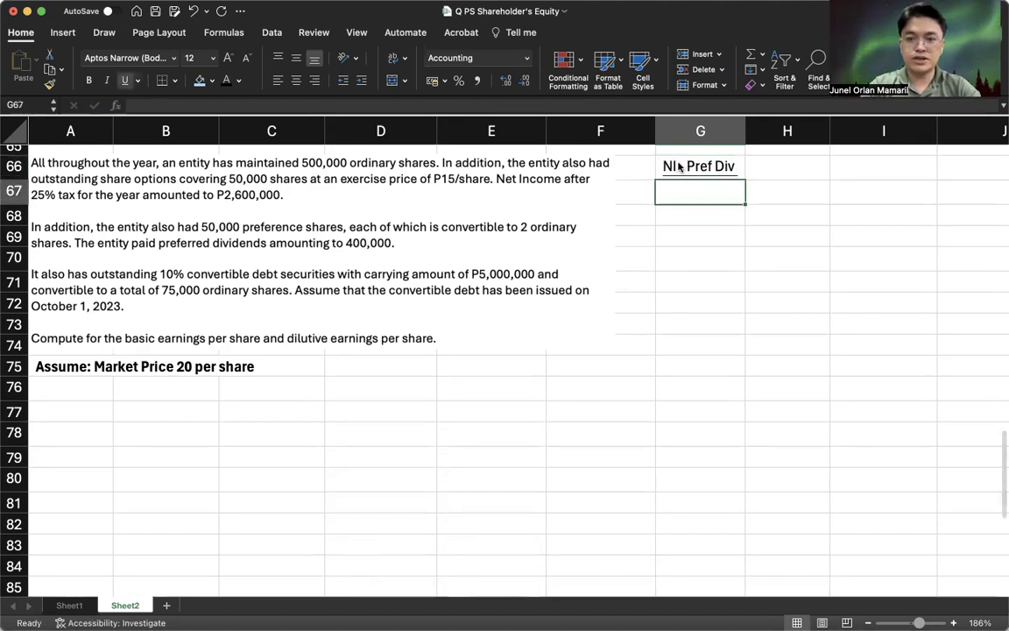
type("WACSO")
key("Tab")
key("Up")
key("Right")
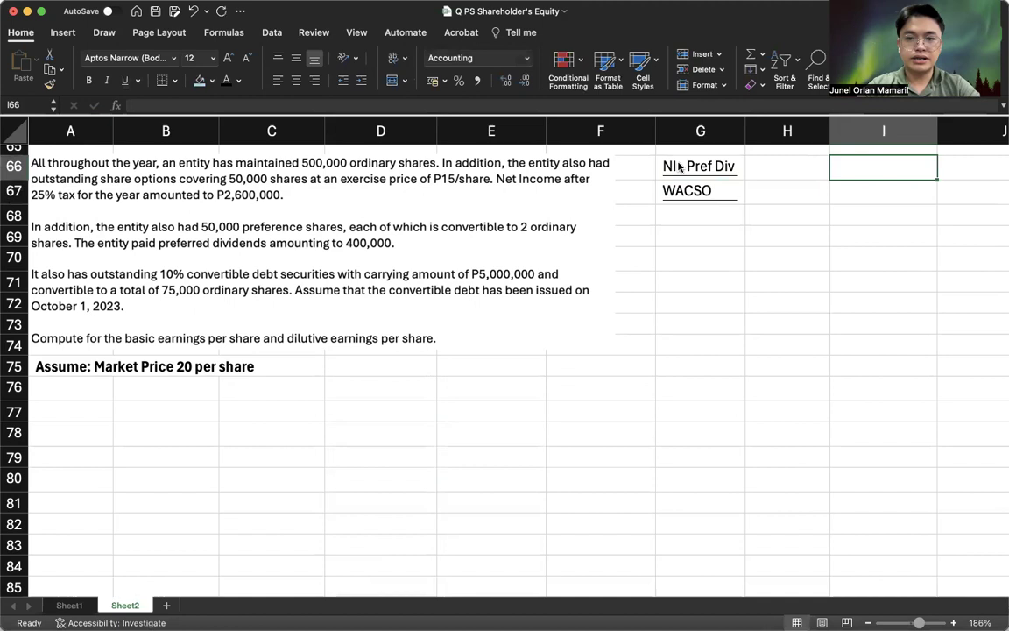
key("Down")
key("Left")
key("Left")
key("Up")
key("Right")
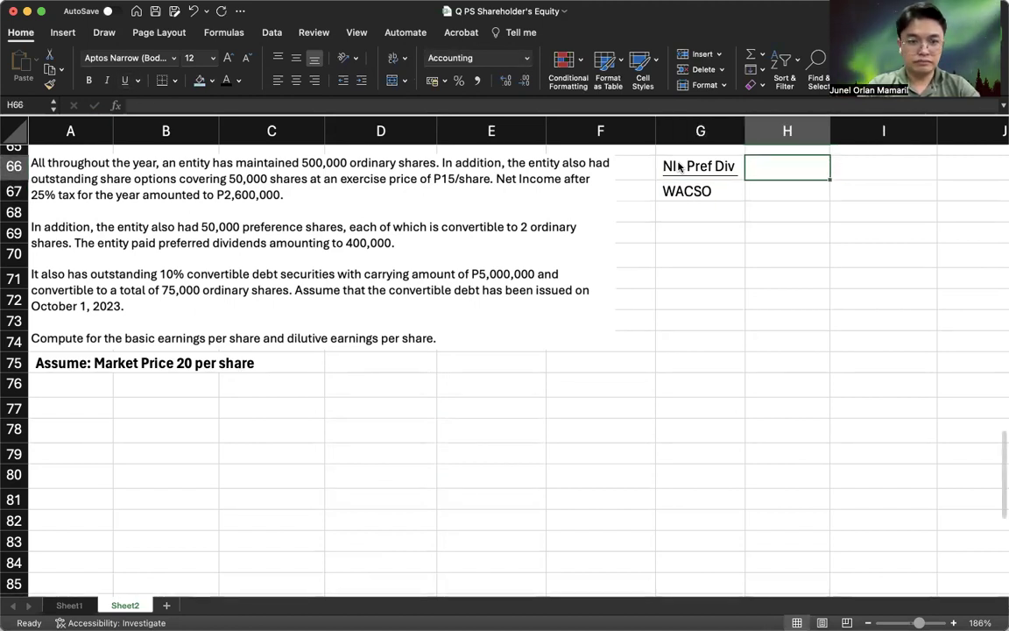
Step: Enter "2.6M -400k" as underlined text in H66 beside the NI - Pref Div label
type("2.6M =")
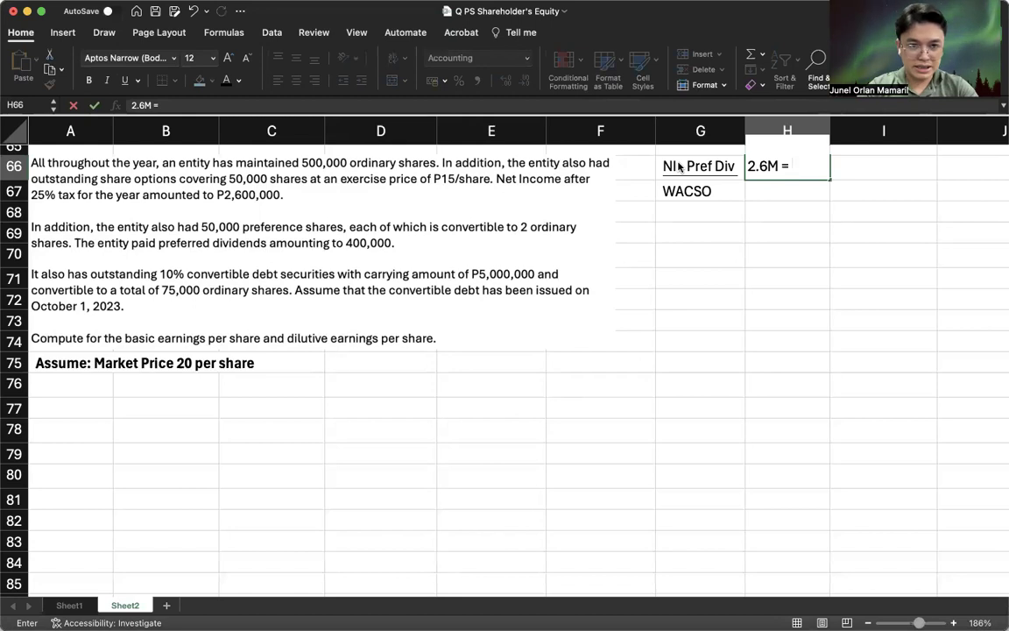
type(" 400")
key("BackSpace")
key("BackSpace")
key("BackSpace")
key("BackSpace")
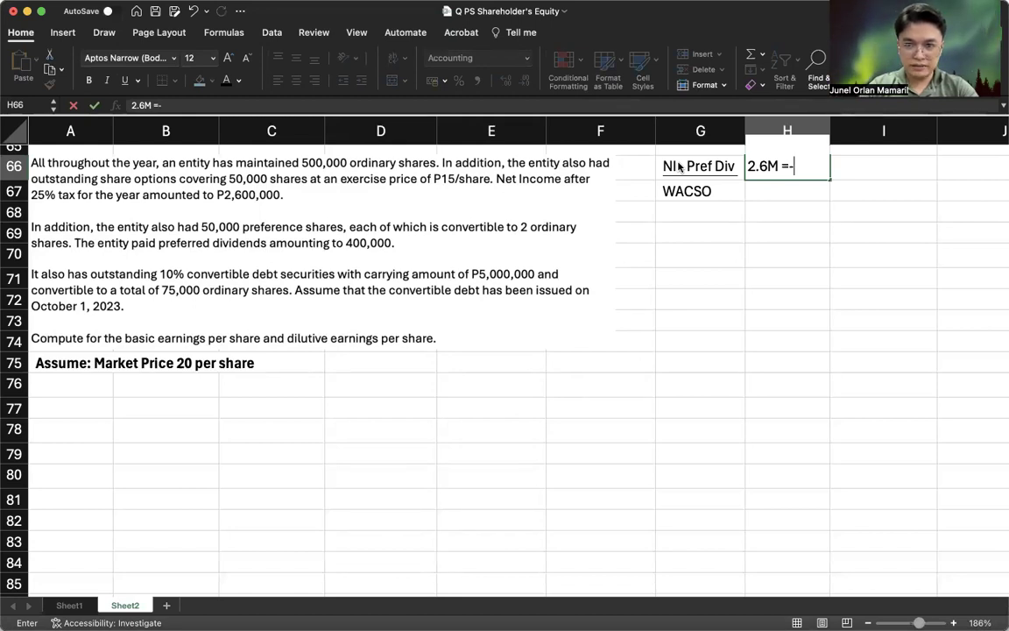
key("BackSpace")
type("-400k")
key("Return")
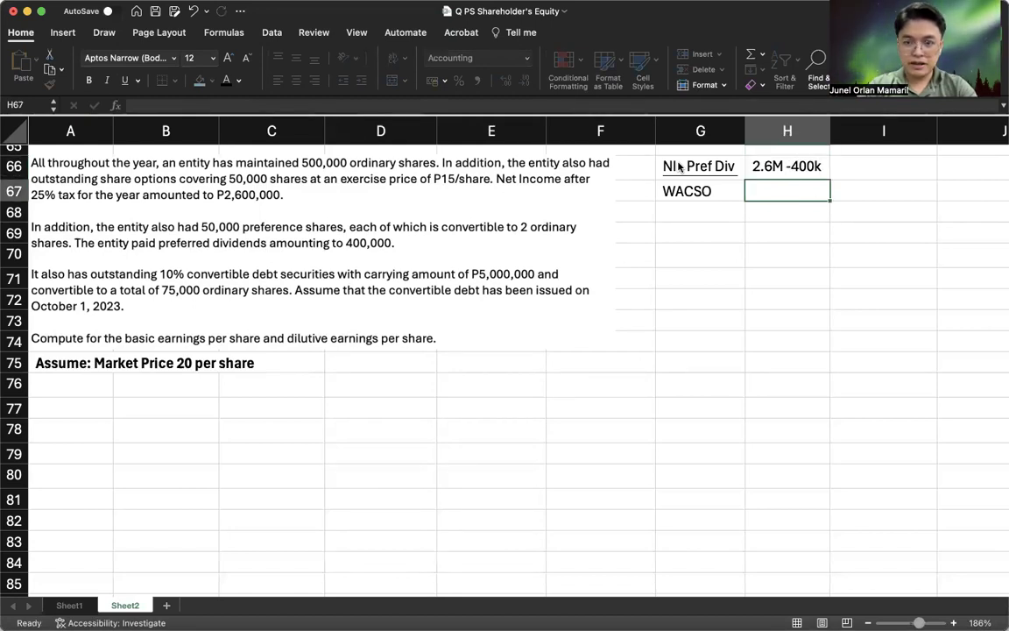
key("Up")
key("super+u")
key("Down")
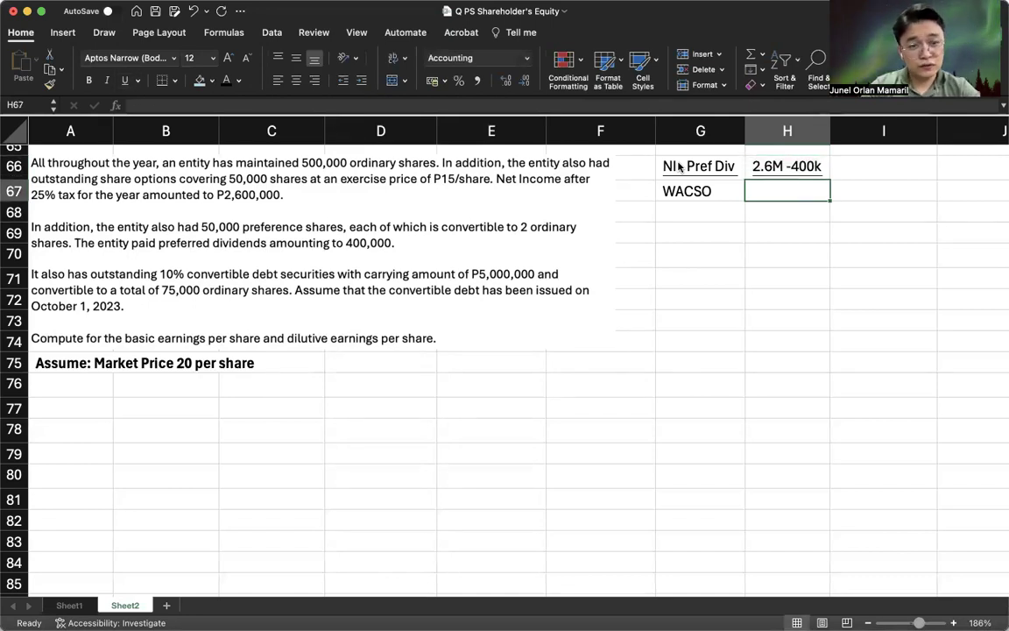
Step: Enter 500000 shares in H67 and compute basic earnings per share in I66 as =2200000/H67
type("500000")
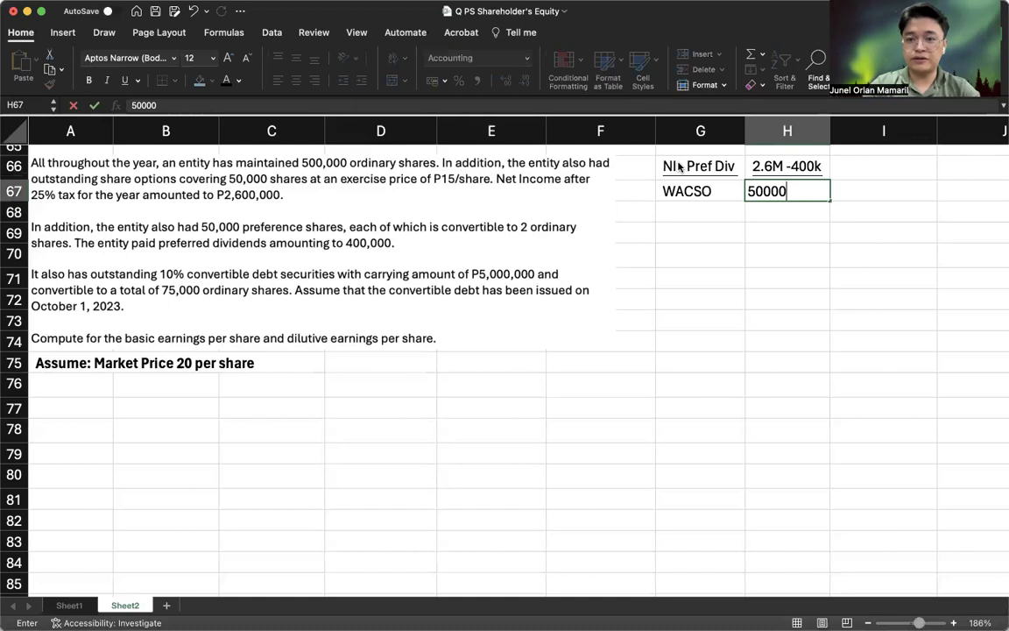
key("Return")
key("Up")
key("Up")
key("Right")
type("=")
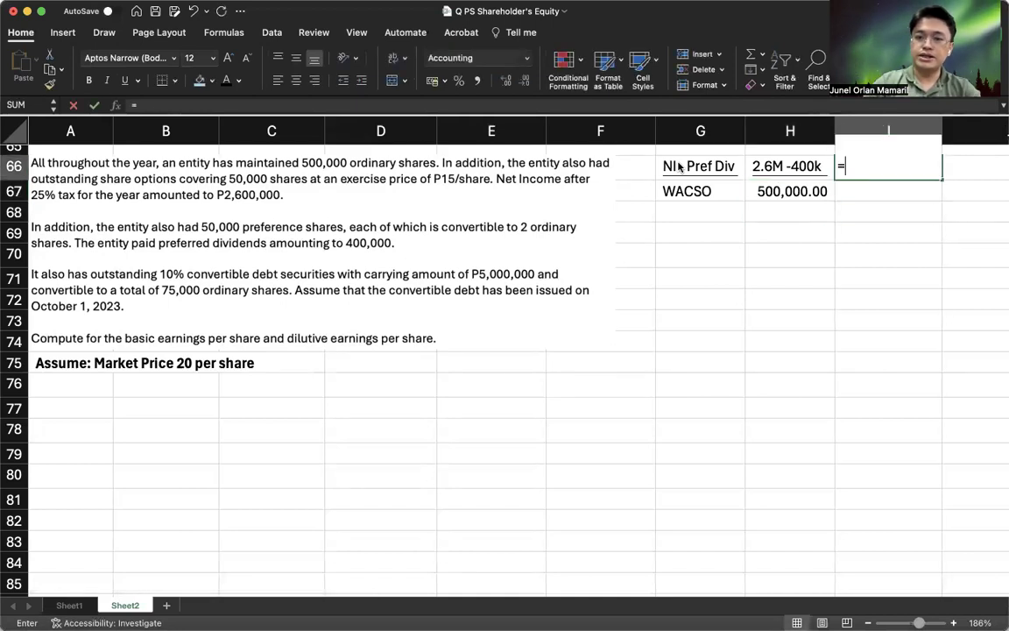
type("2200")
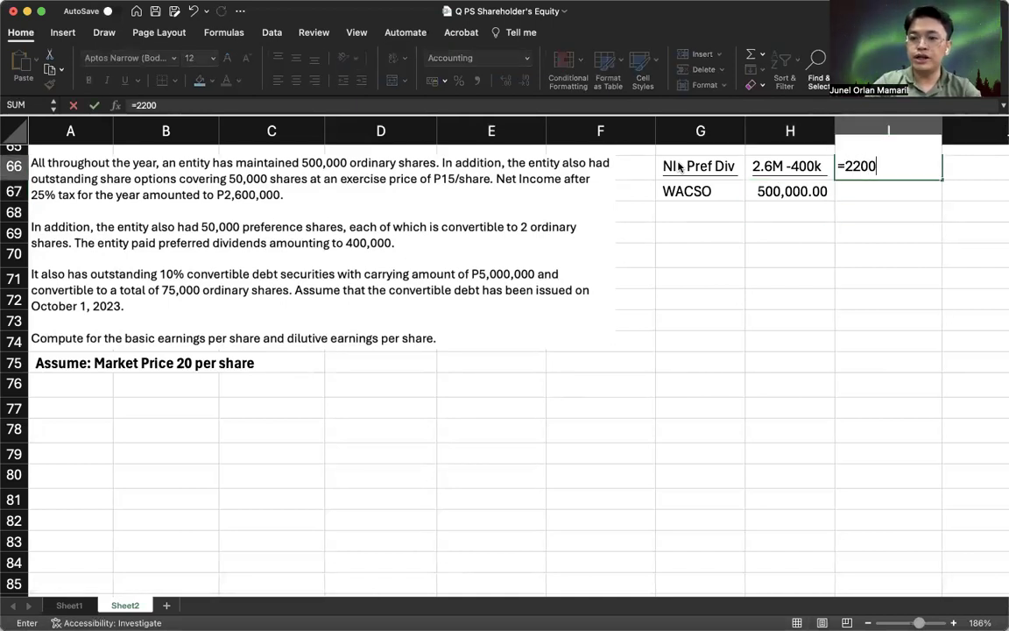
type("000/")
key("Down")
key("Left")
key("Return")
key("Up")
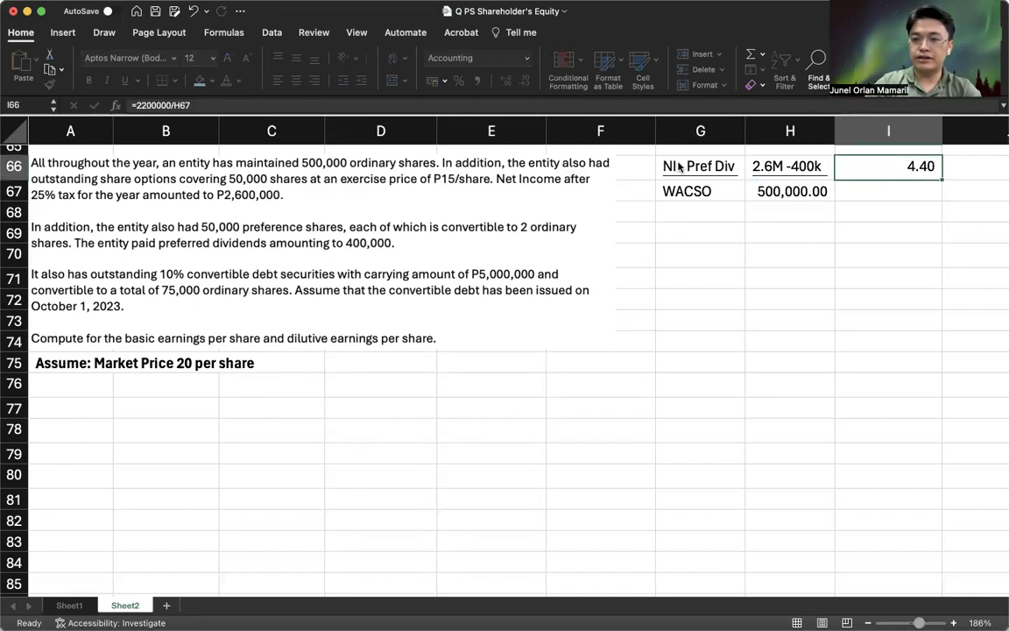
Step: Label the per-share result "BEPS" in J66 and make the figure in I66 bold
key("Right")
type("BEPS")
key("Return")
scroll(679, 167, "left", 2)
left_click(681, 228)
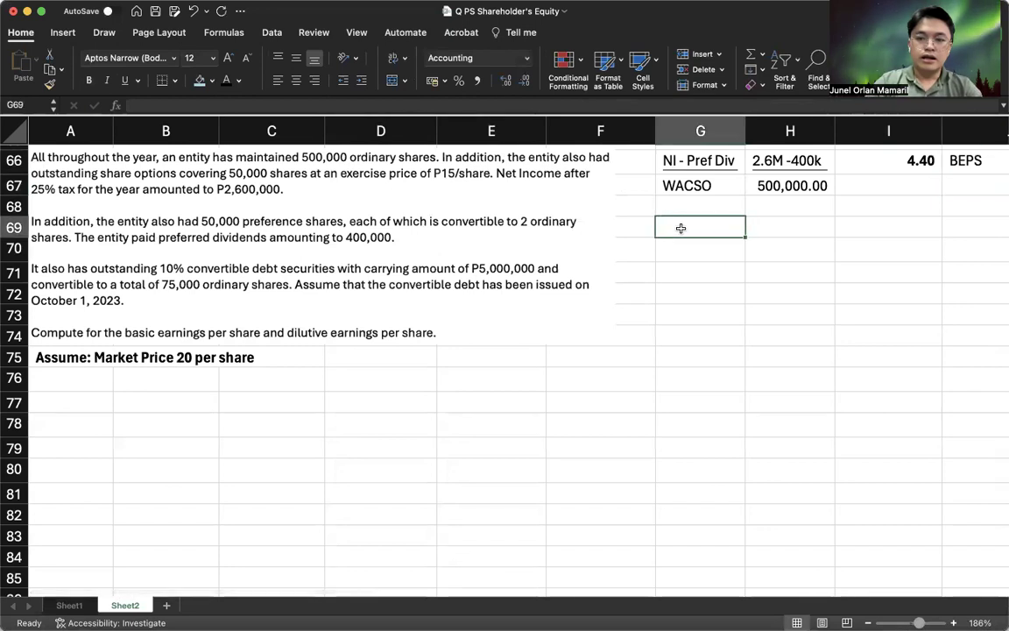
Step: Add the underlined heading "Options/Warrants" in A77 below the market price assumption
left_click(108, 399)
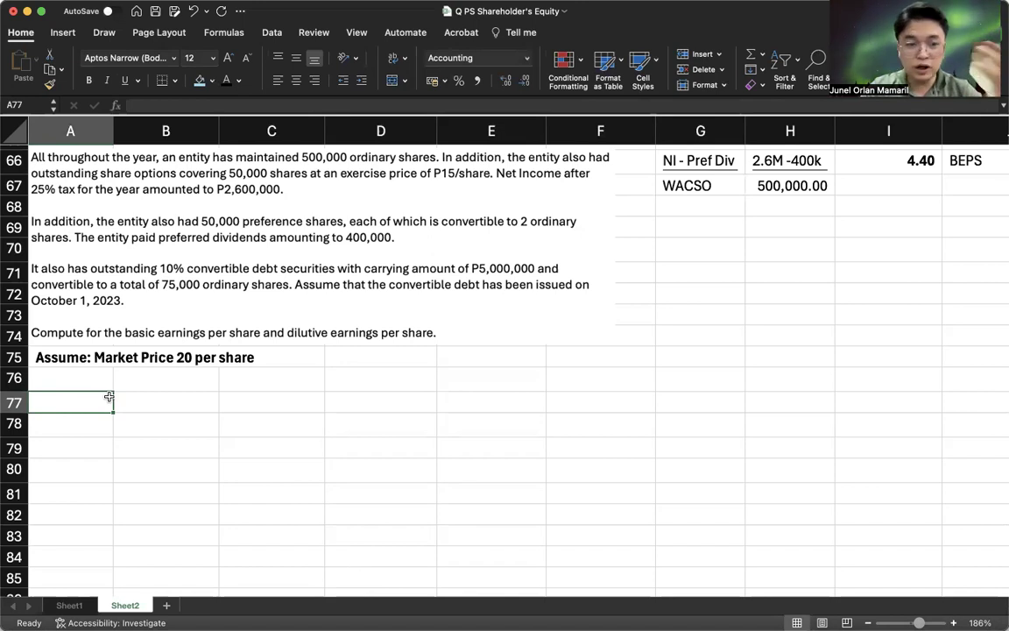
type("Options/")
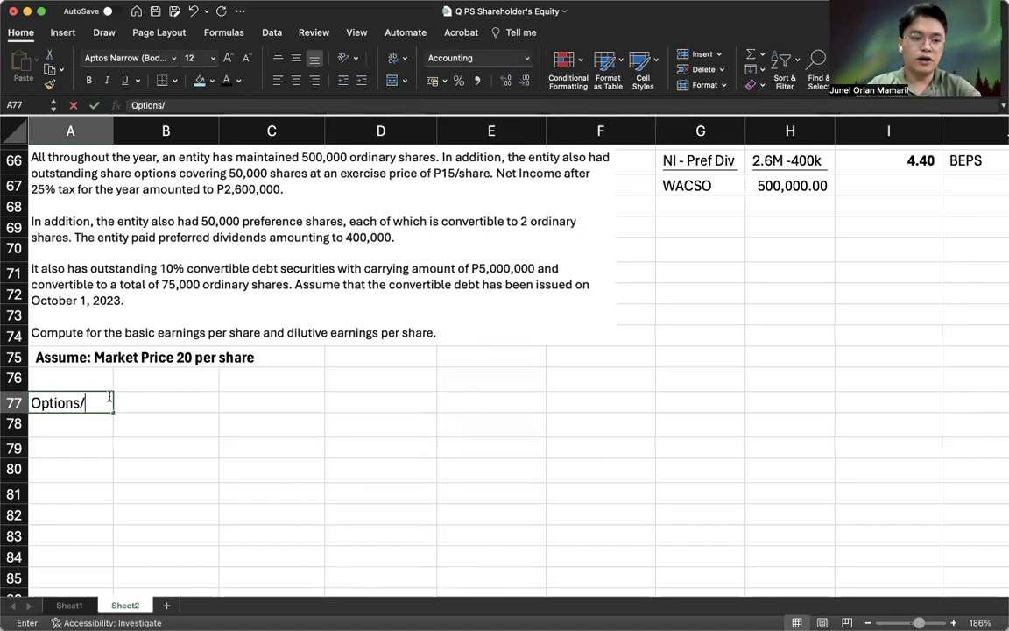
type("Warrants")
key("Return")
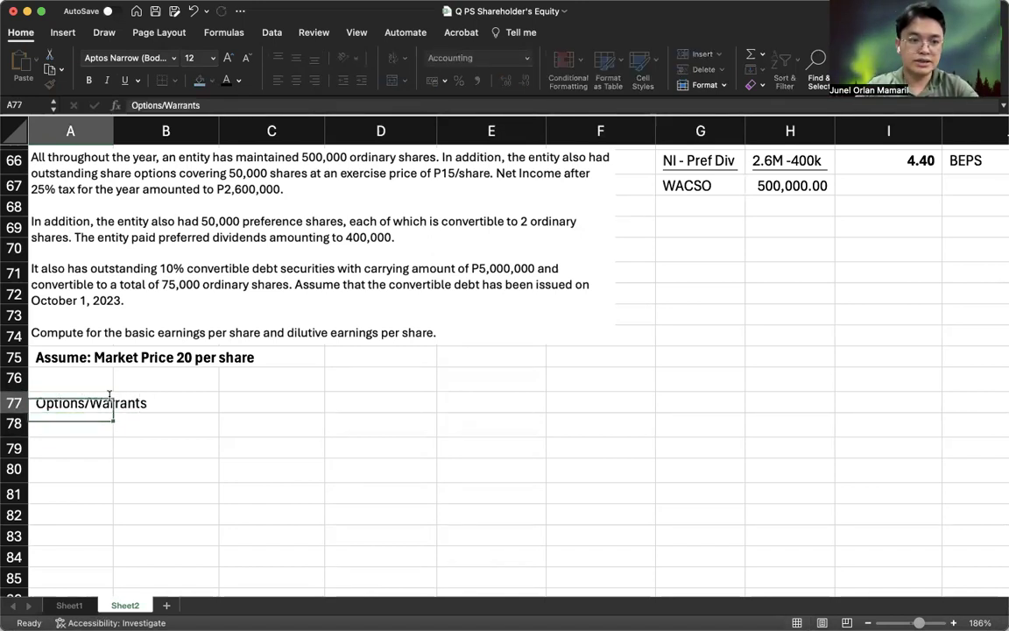
left_click(111, 399)
key("Return")
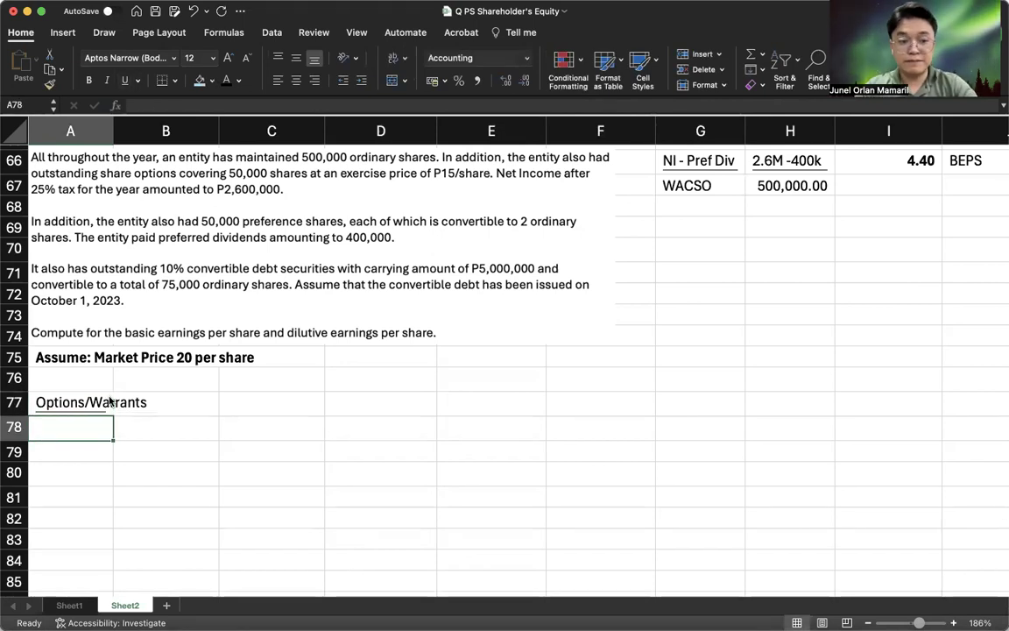
left_click(99, 359)
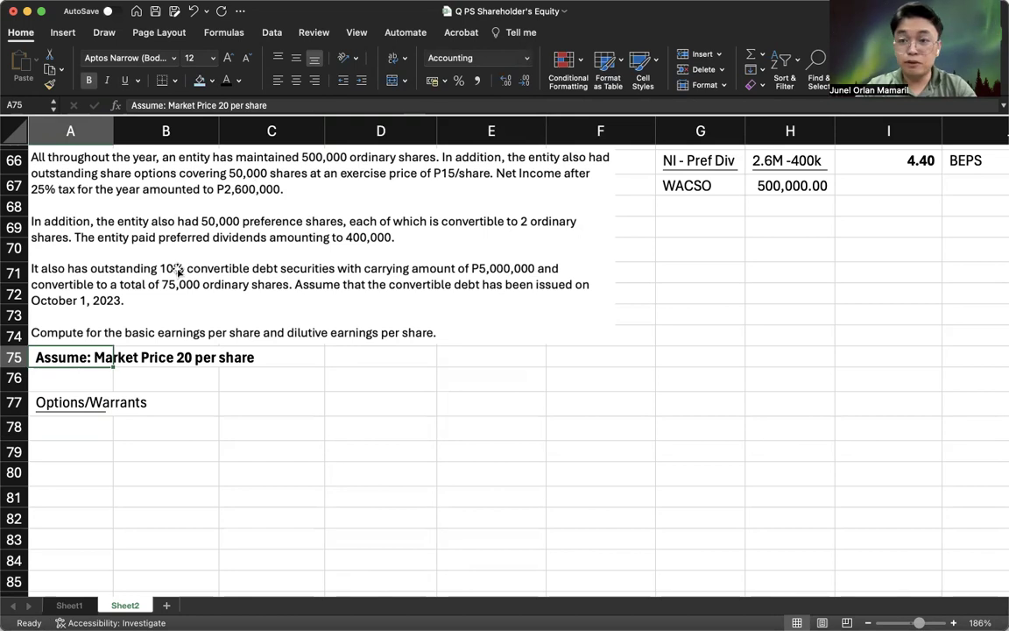
left_click(104, 425)
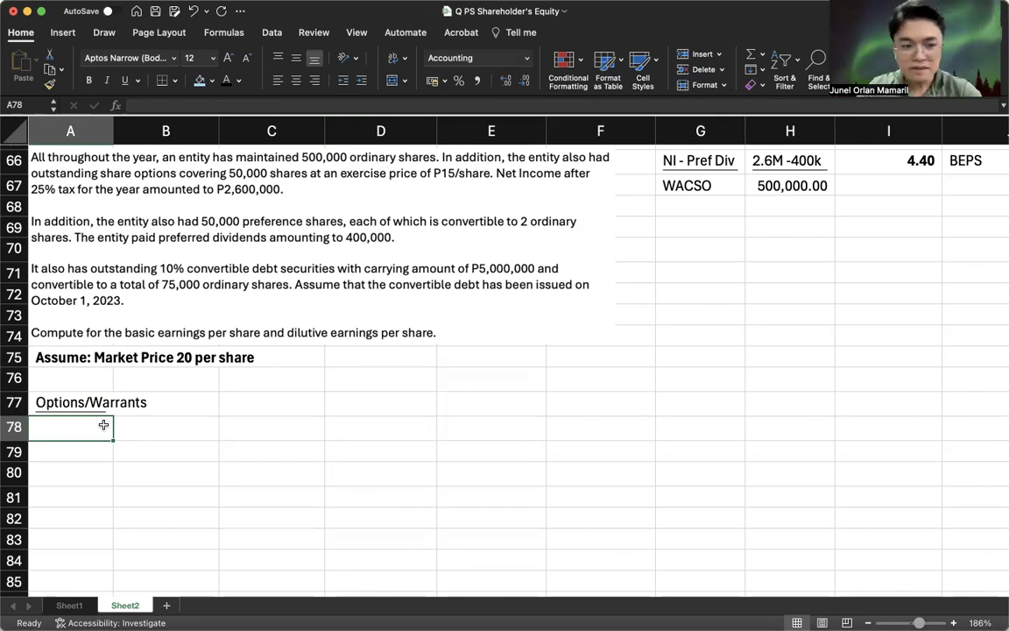
left_click(96, 357)
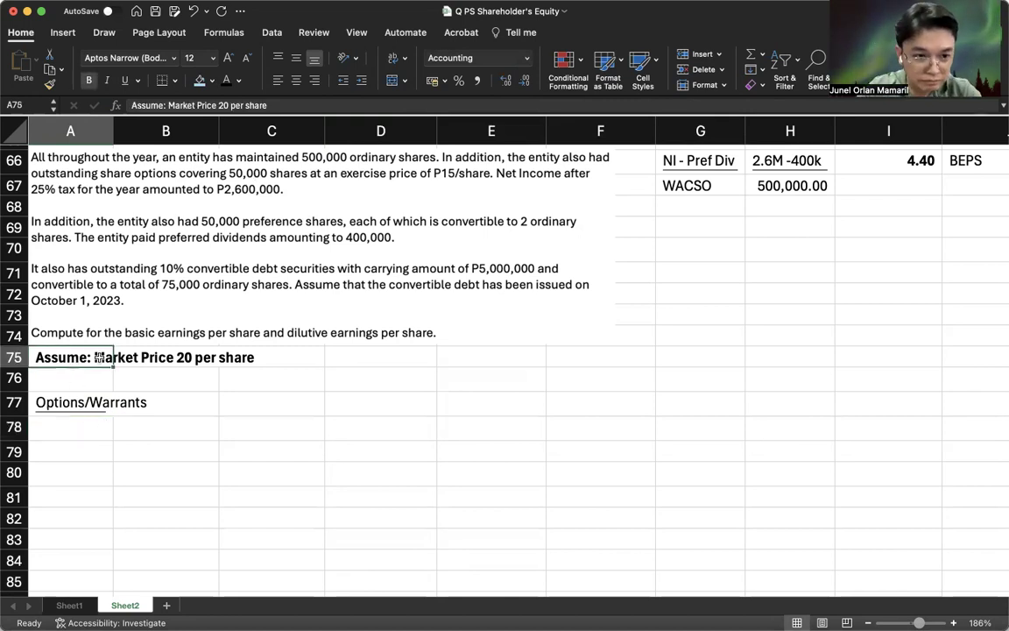
Step: Add the row "Shares- options" in A78 with 50,000 in C78
left_click(92, 428)
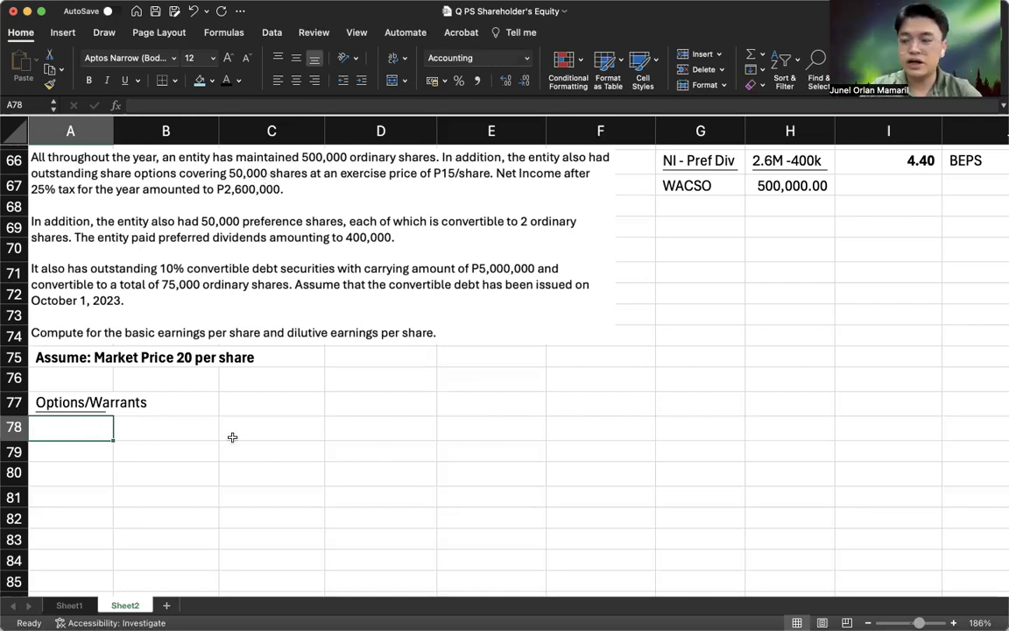
type("Shares- option")
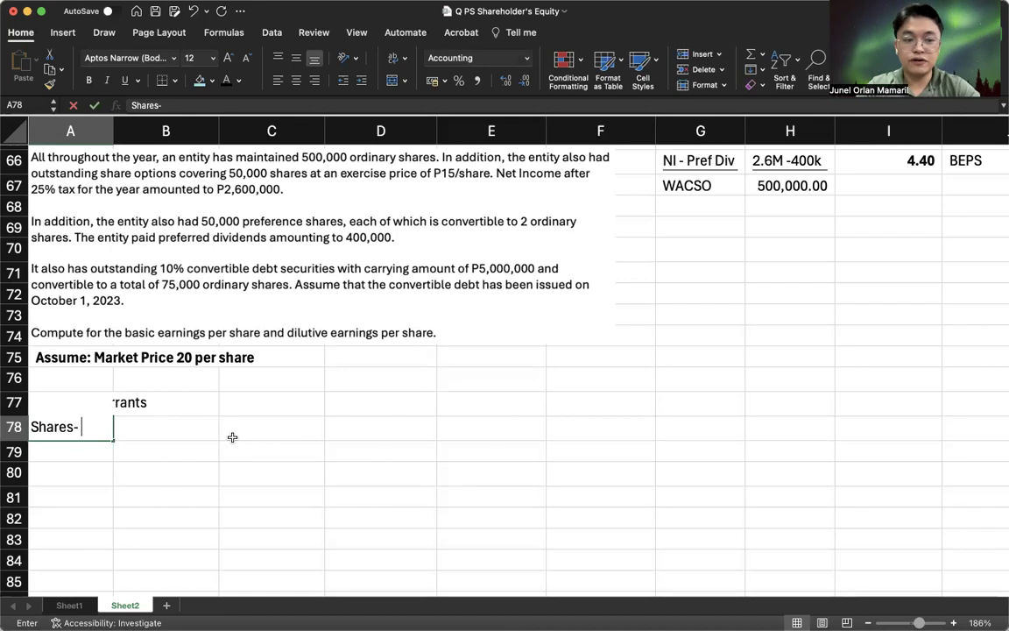
type("s")
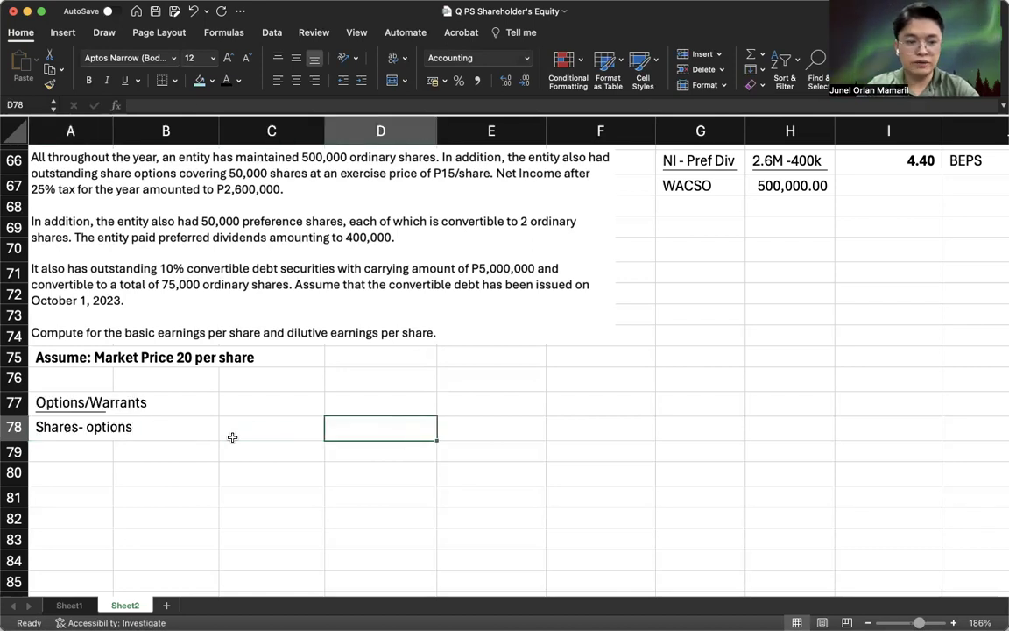
left_click(232, 437)
type("50,000")
key("Return")
key("Left")
key("Left")
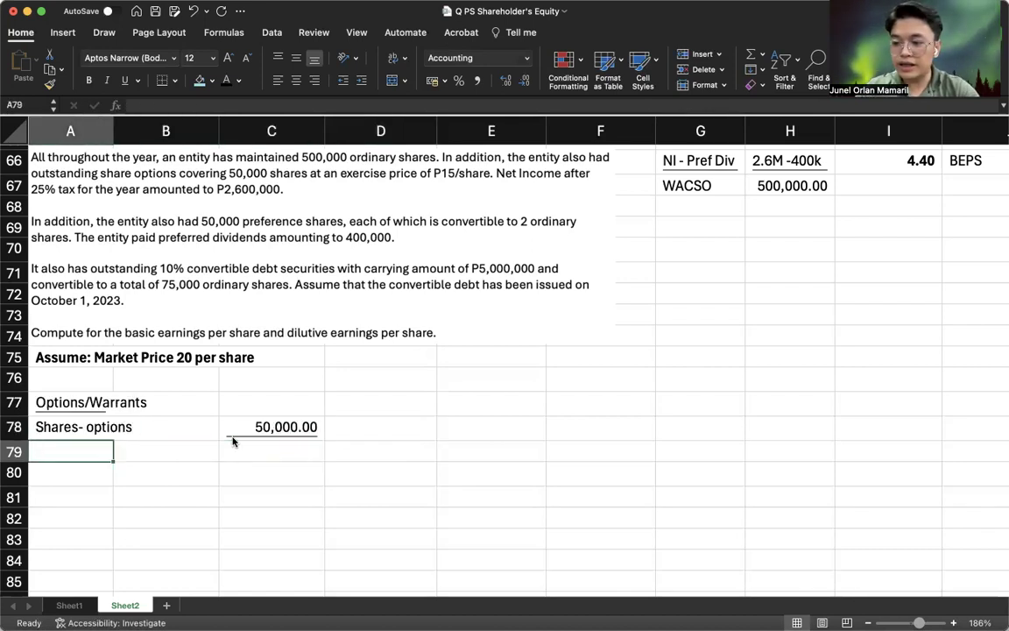
Step: Add the row "x Exercise Price" in A79 with 15 in C79
type("x Exercise")
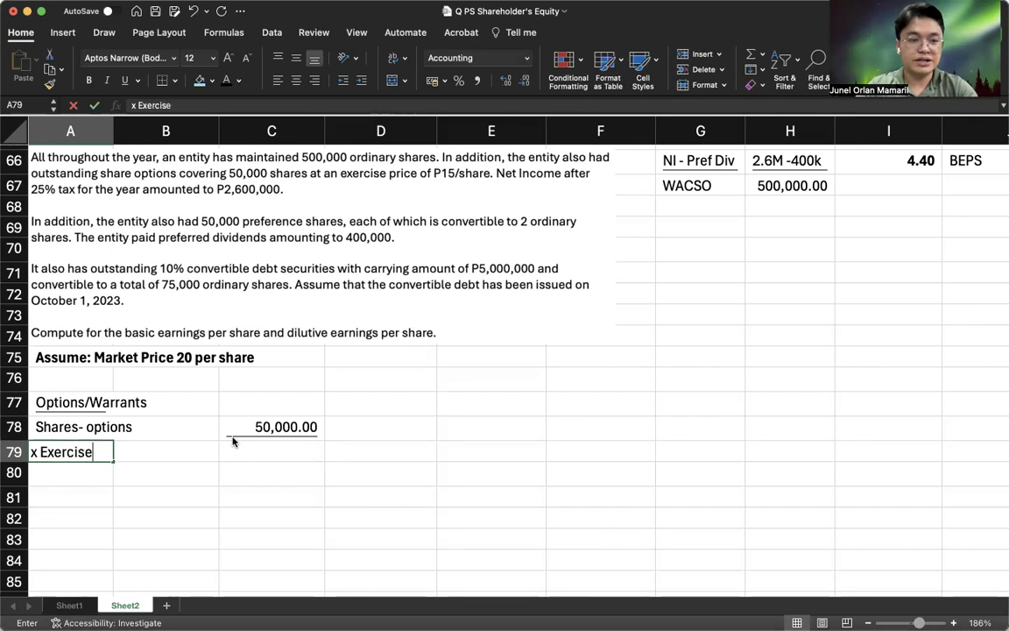
type(" Price")
left_click(232, 442)
type("15")
key("Return")
Step: Remove the underline from the option shares in C78 and underline the exercise price in C79
key("Right")
key("Right")
key("Right")
key("Up")
key("Up")
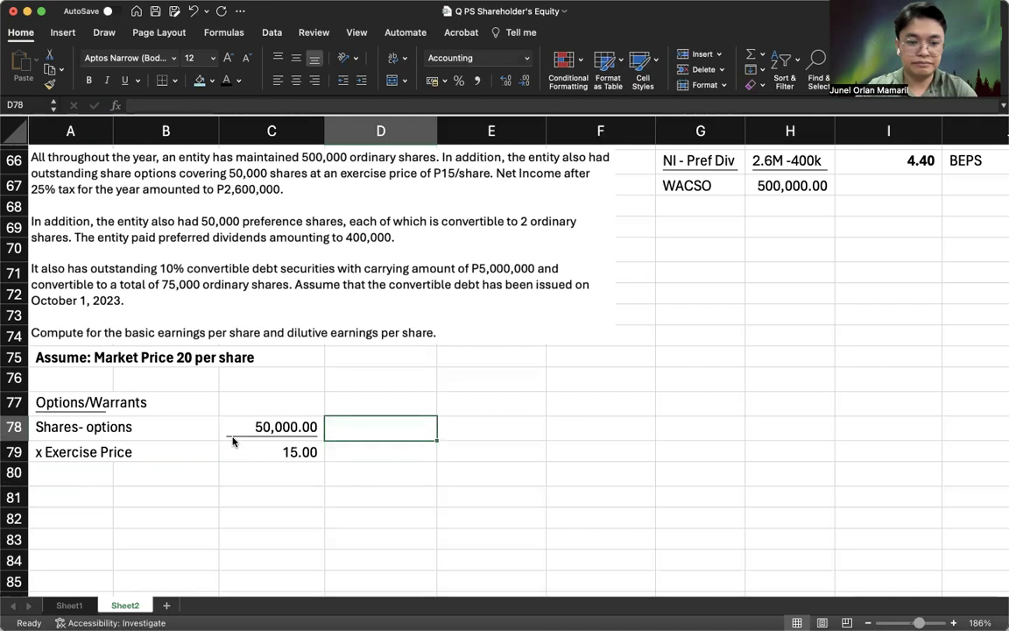
key("Left")
key("shift+Down")
key("super+a")
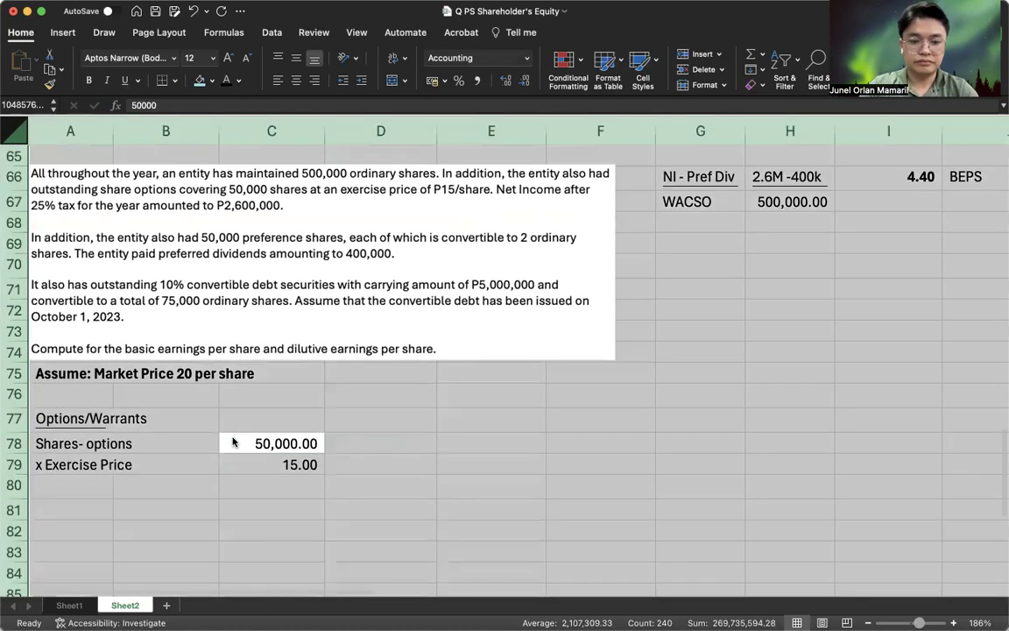
left_click(252, 459)
key("super+u")
Step: Multiply the option shares by the exercise price in C80 with =C78*C79, leaving the cell without an underline
key("Return")
type("=")
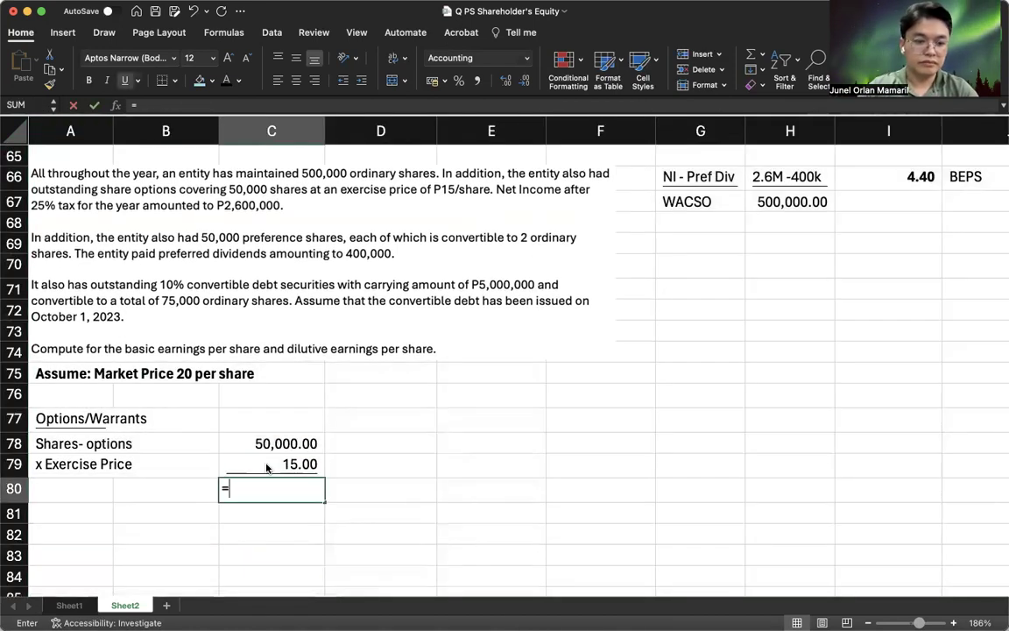
key("Up")
key("Up")
type("*")
key("Up")
key("Return")
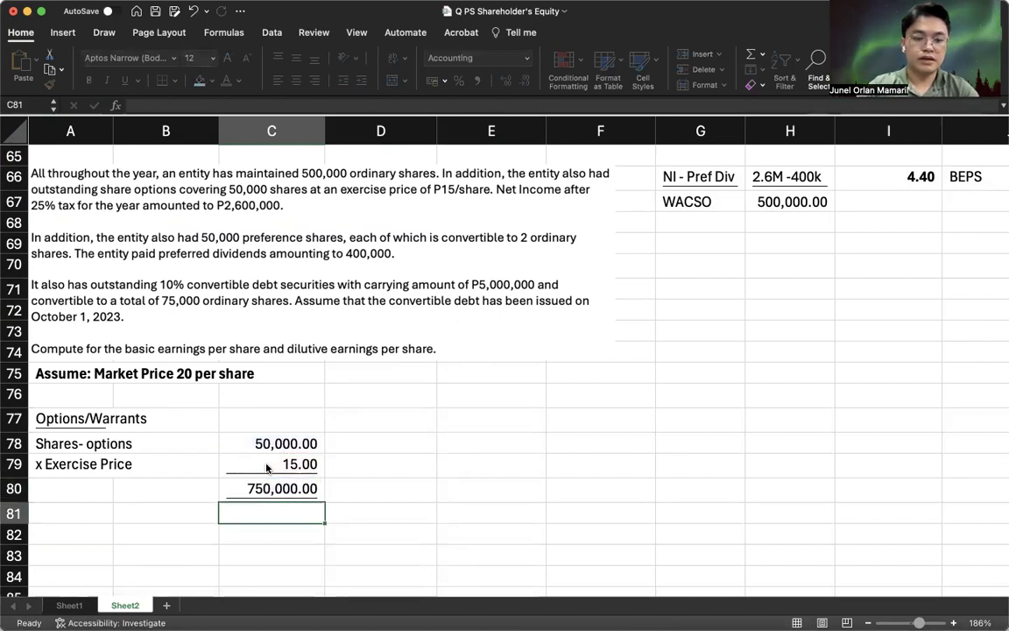
key("Up")
Step: Label row 80 "Total Proceeds" in cell A80
key("Left")
key("Left")
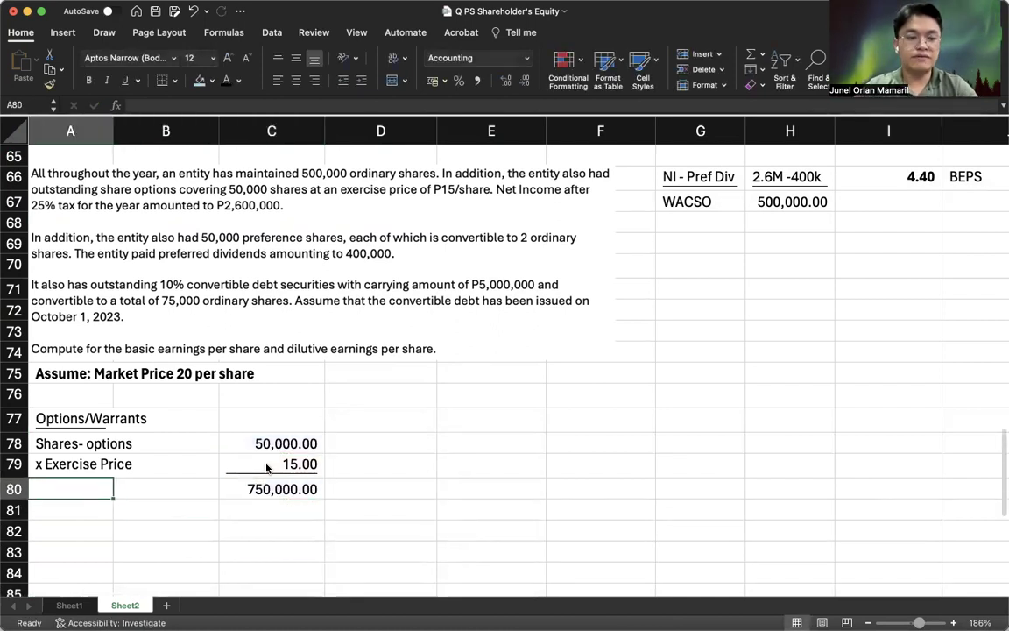
type("TO")
key("BackSpace")
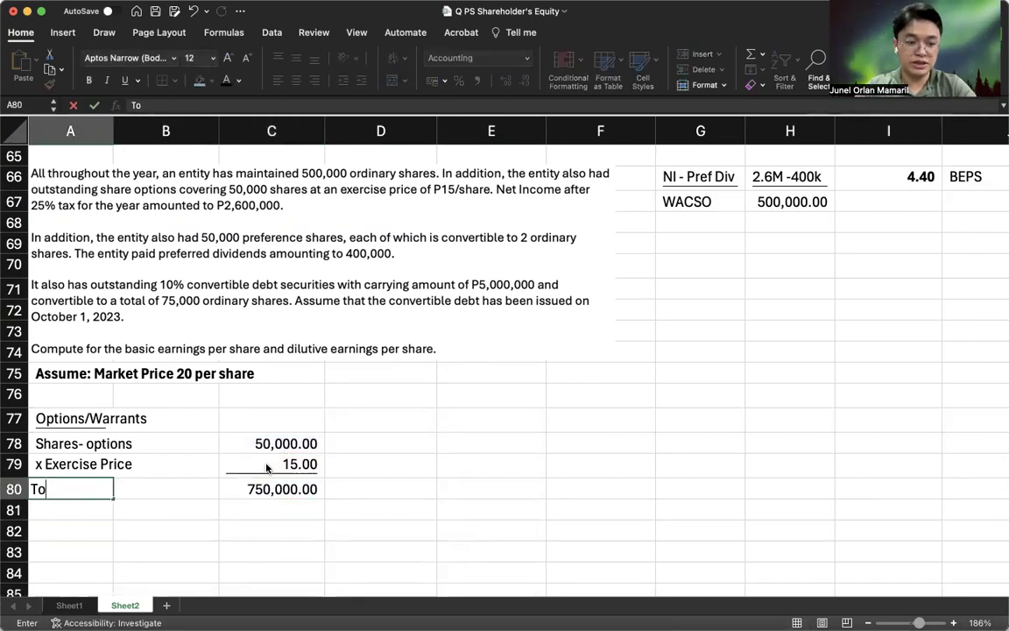
type("otal Proceeds")
key("Return")
Step: Add the row "Divide by: Market Price" in A81 with an underlined 20 in C81
type("D")
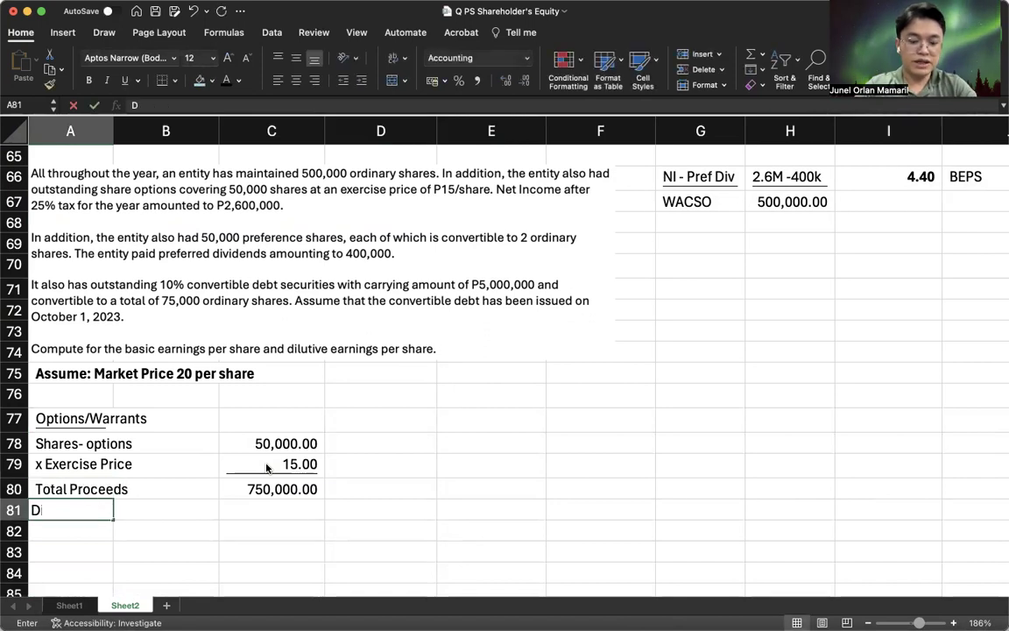
type("ivide by: Market Price")
key("Tab")
key("Tab")
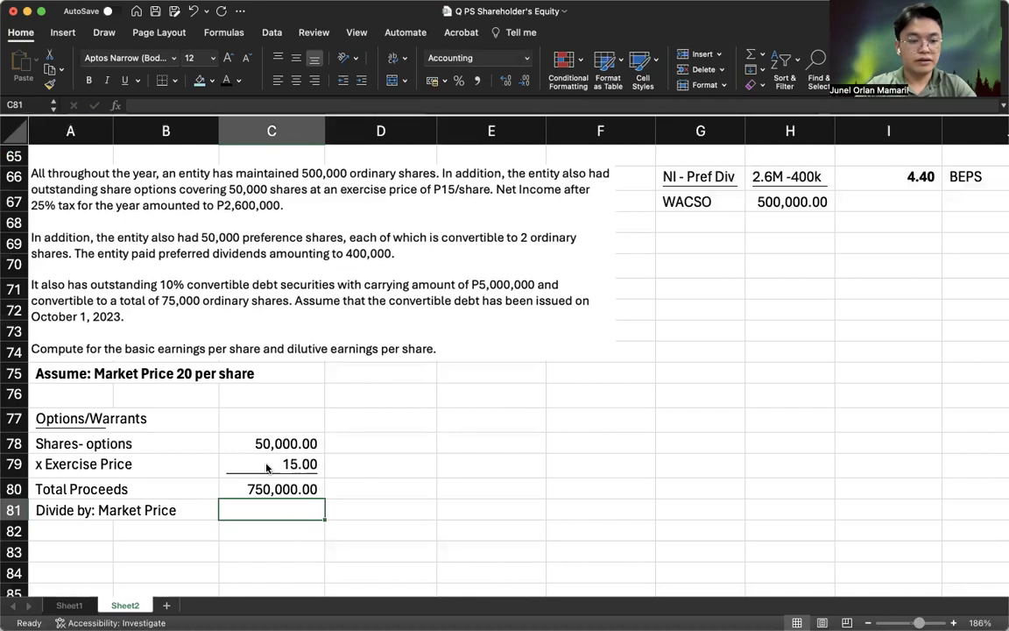
type("20")
key("Return")
key("Tab")
key("Tab")
key("Up")
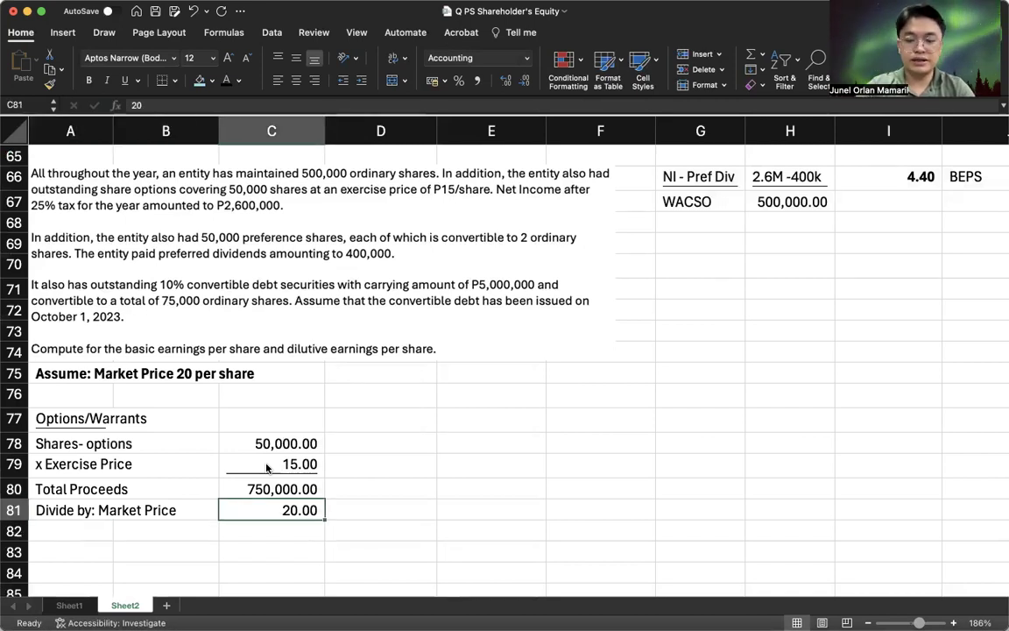
Step: Divide the total proceeds by the market price in C82 with =C80/C81, leaving the cell without an underline
key("Down")
type("=")
key("Up")
key("Up")
type("//")
key("BackSpace")
key("Up")
key("BackSpace")
key("BackSpace")
key("BackSpace")
key("Up")
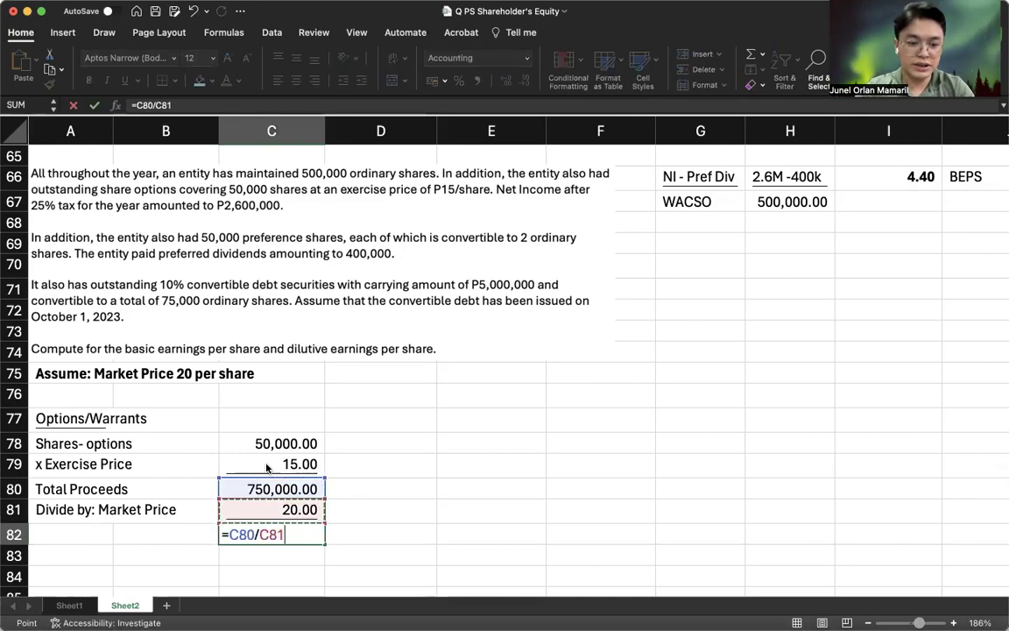
key("Return")
key("Left")
key("Left")
key("Up")
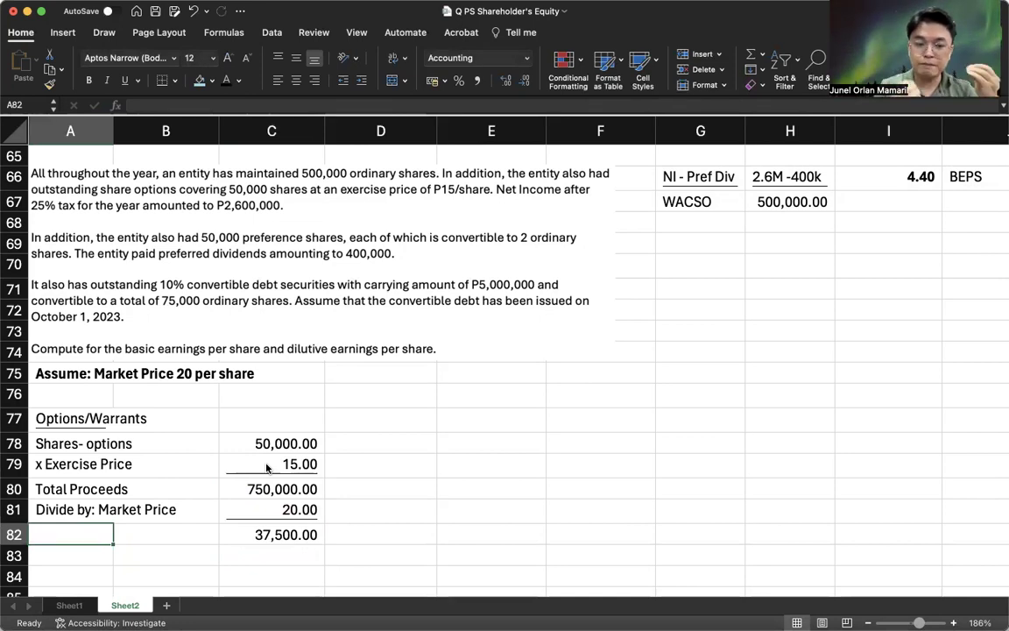
Step: Label row 82 "As-if treasury shares" in cell A82
left_click(276, 491)
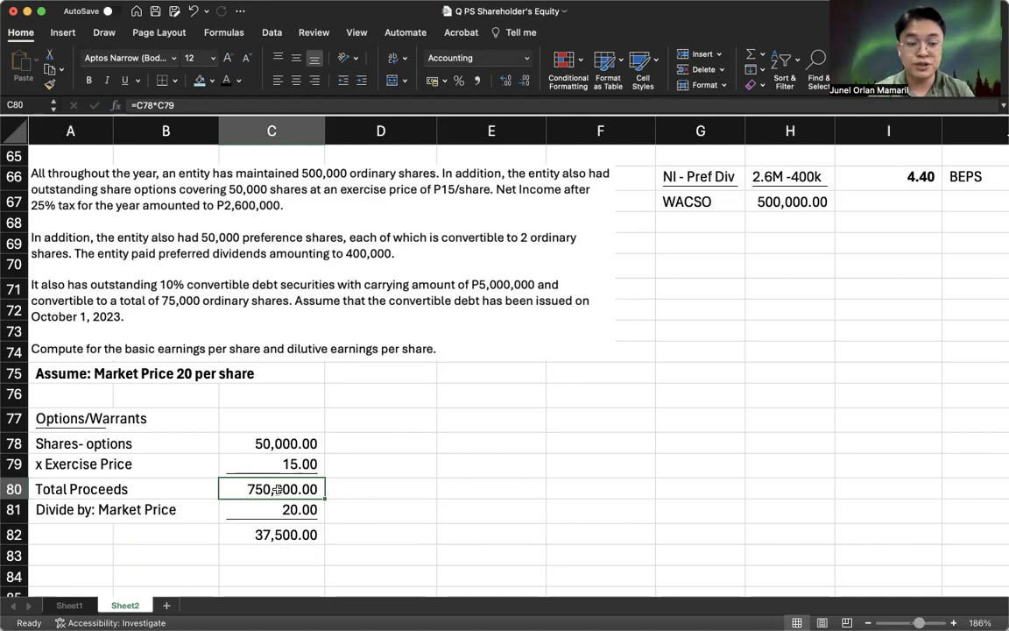
left_click(284, 511)
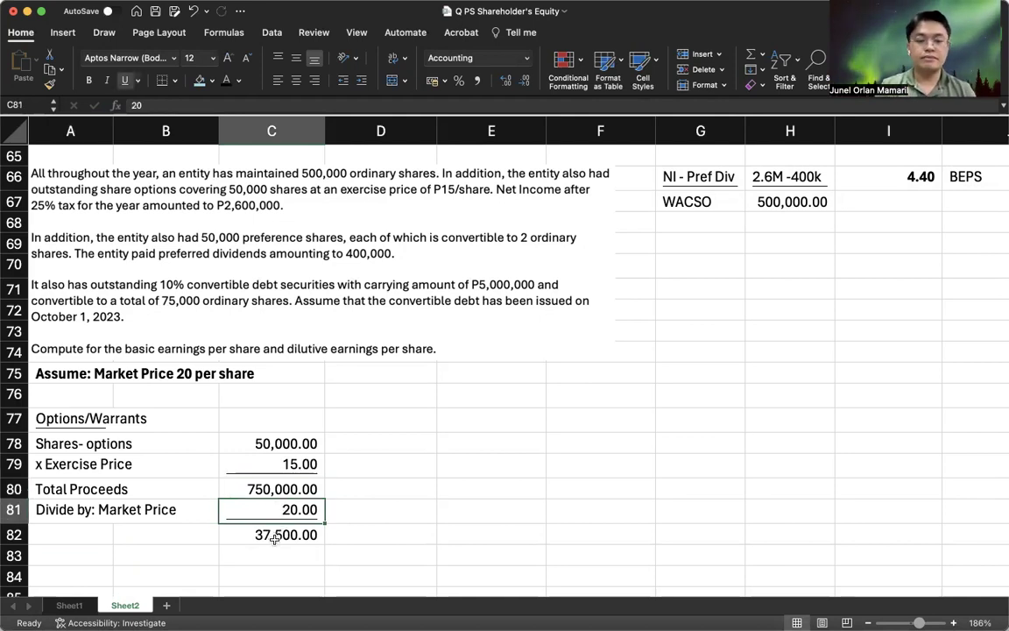
left_click(274, 536)
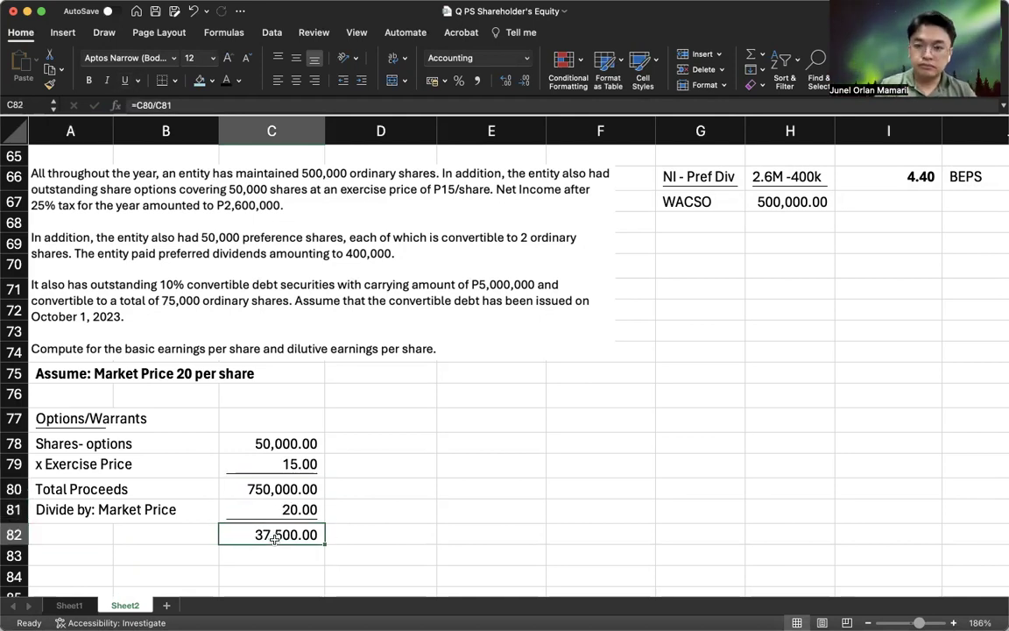
left_click(91, 536)
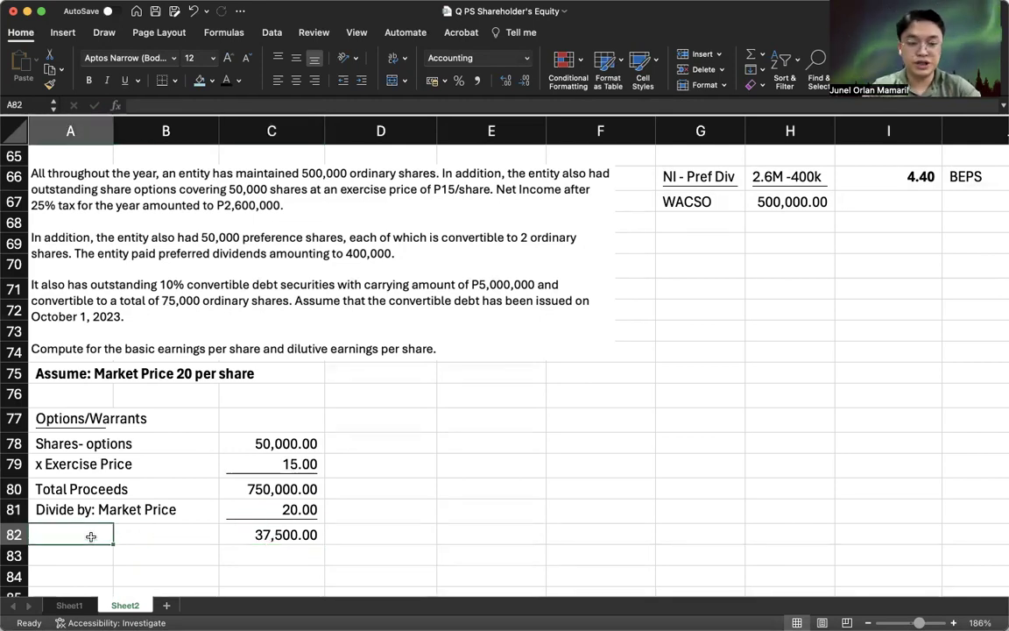
type("As-i")
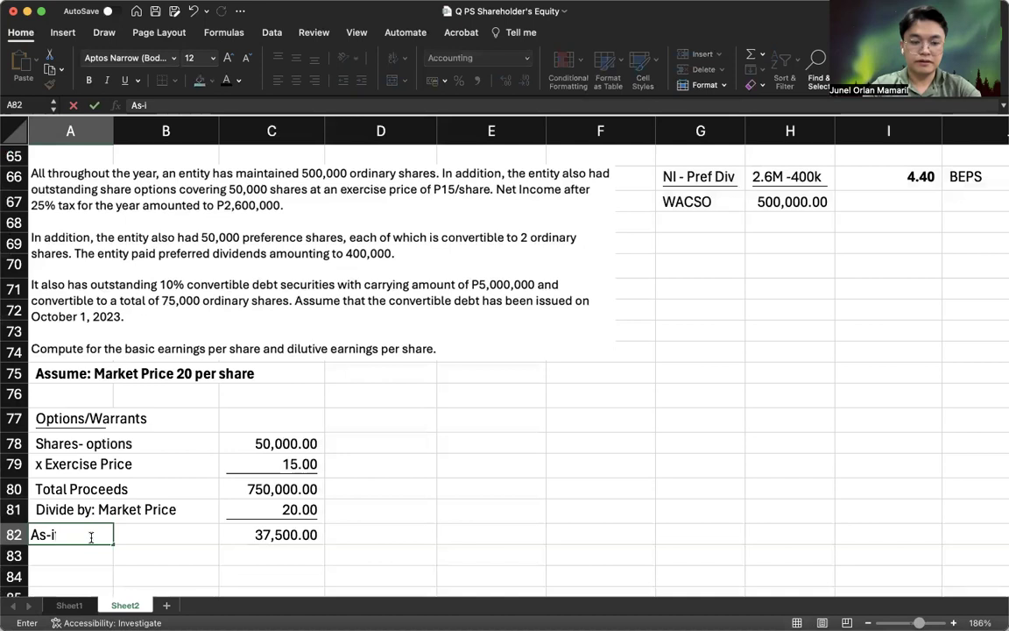
type("f treasury shares")
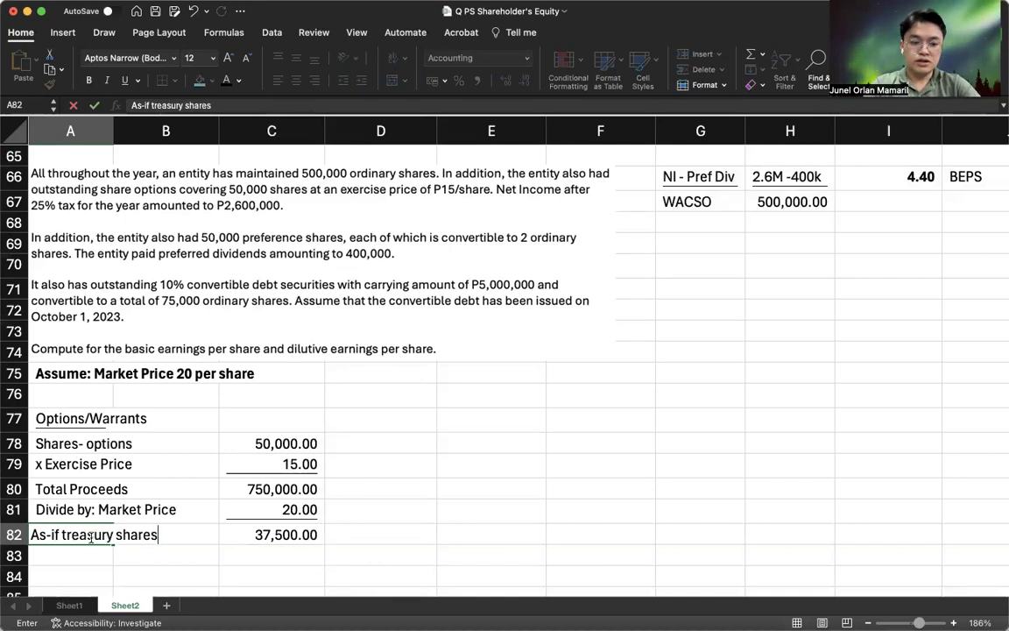
key("Return")
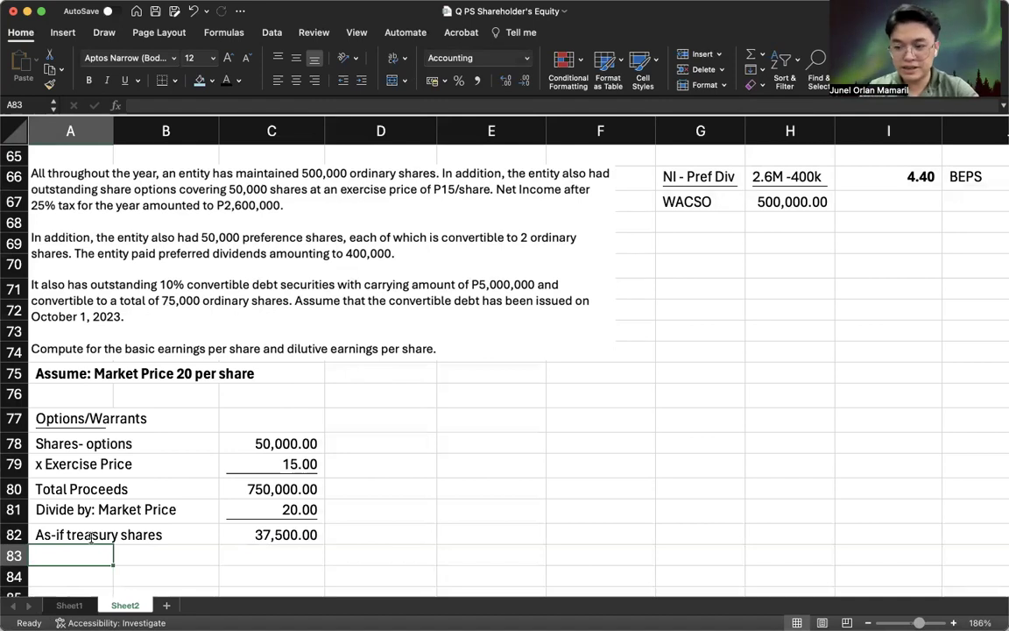
Step: Add the row "Shares-options" in A84 and link its amount in C84 with =C78
key("Return")
type("Shares ")
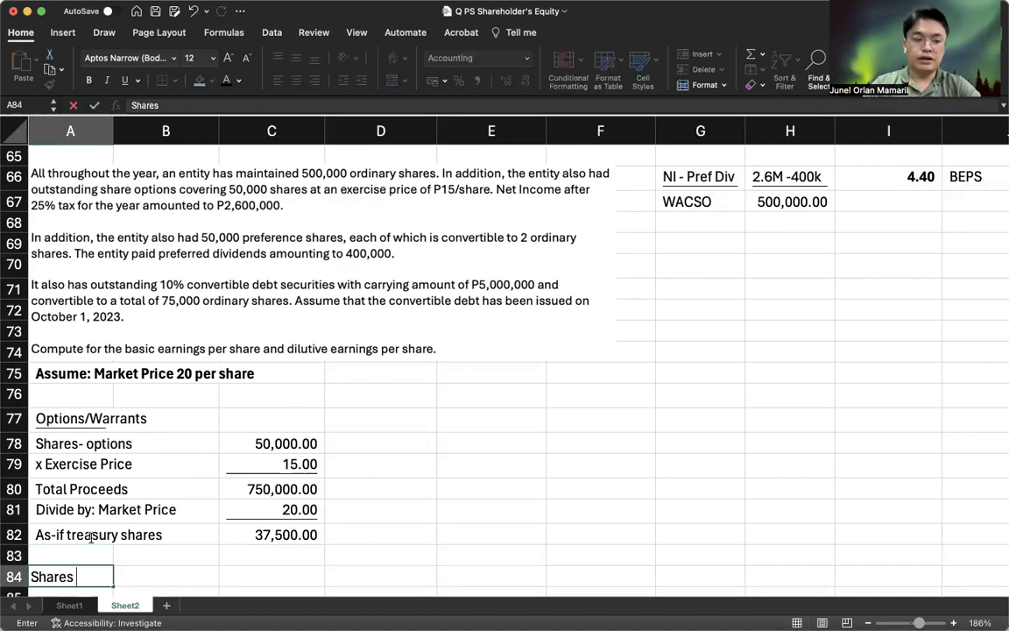
type("options")
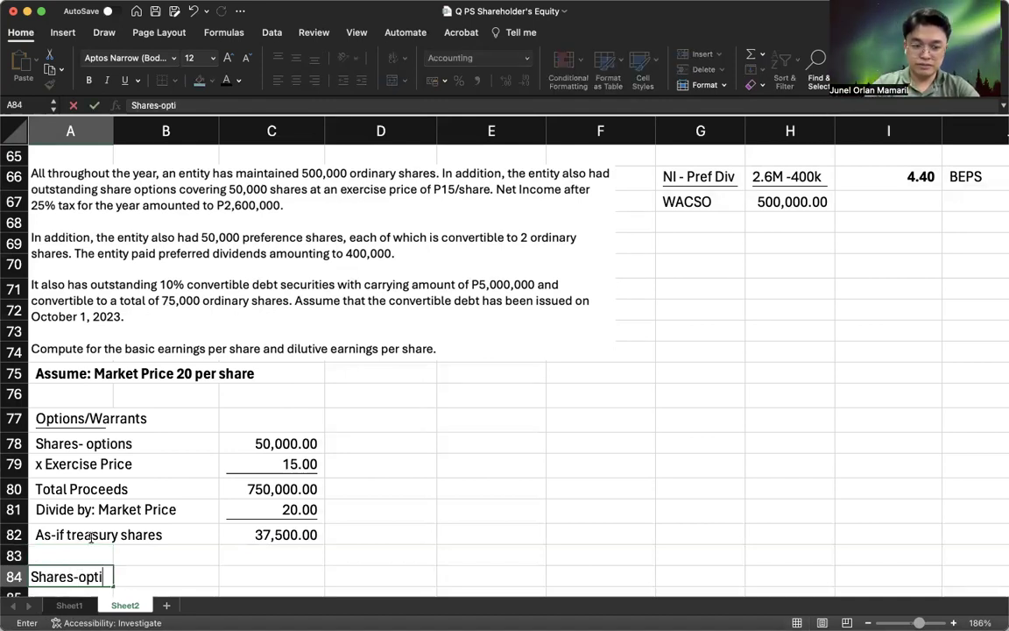
key("Tab")
key("Tab")
type("=")
left_click(301, 442)
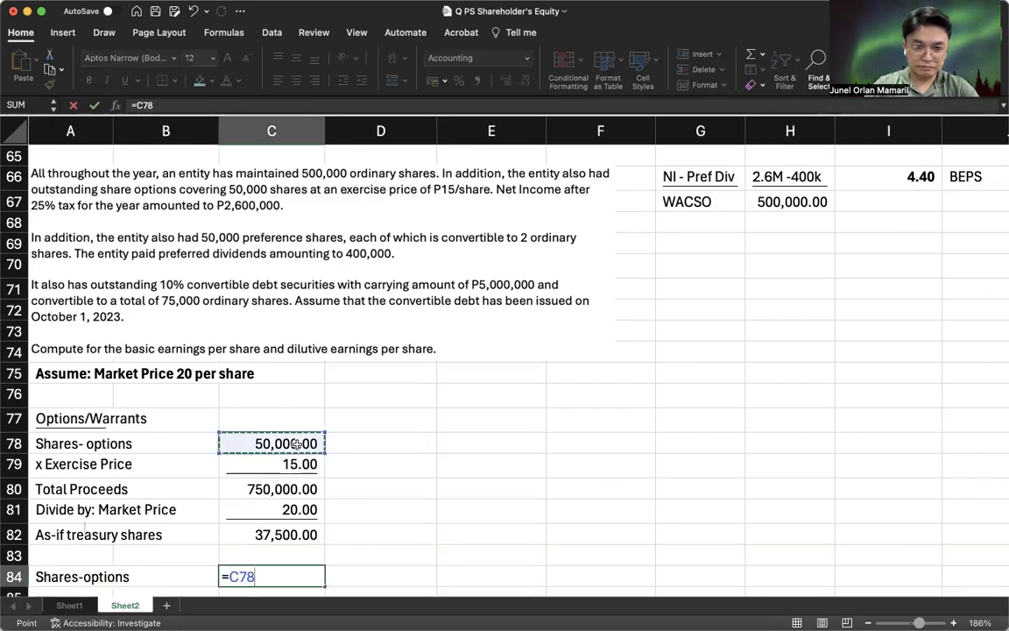
key("Return")
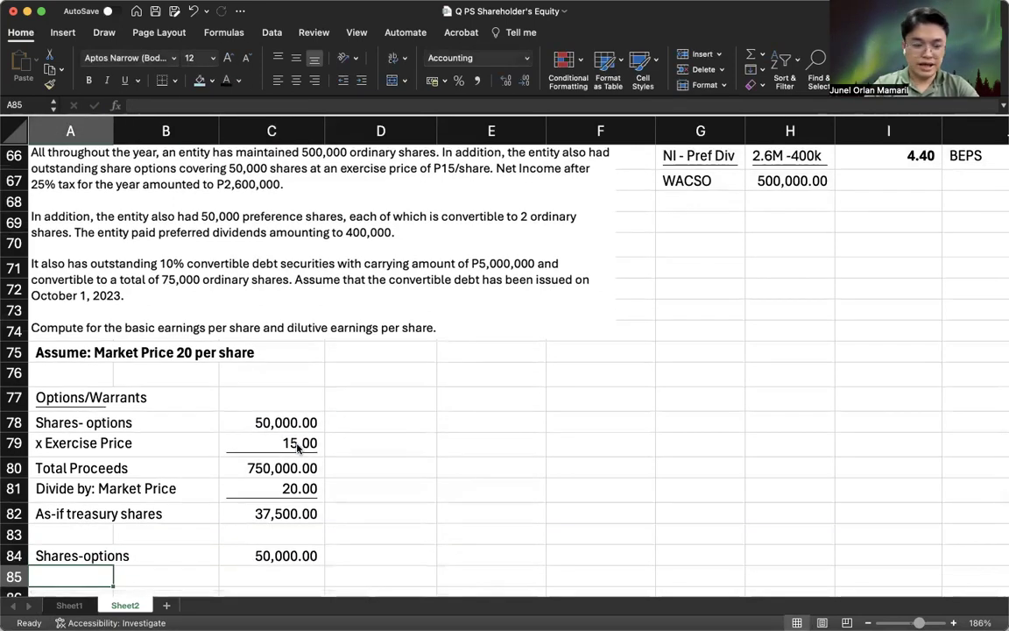
Step: Add the row "Less: As-if treasury shares" in A85 with the underlined amount =C82 in C85
type("Less: As")
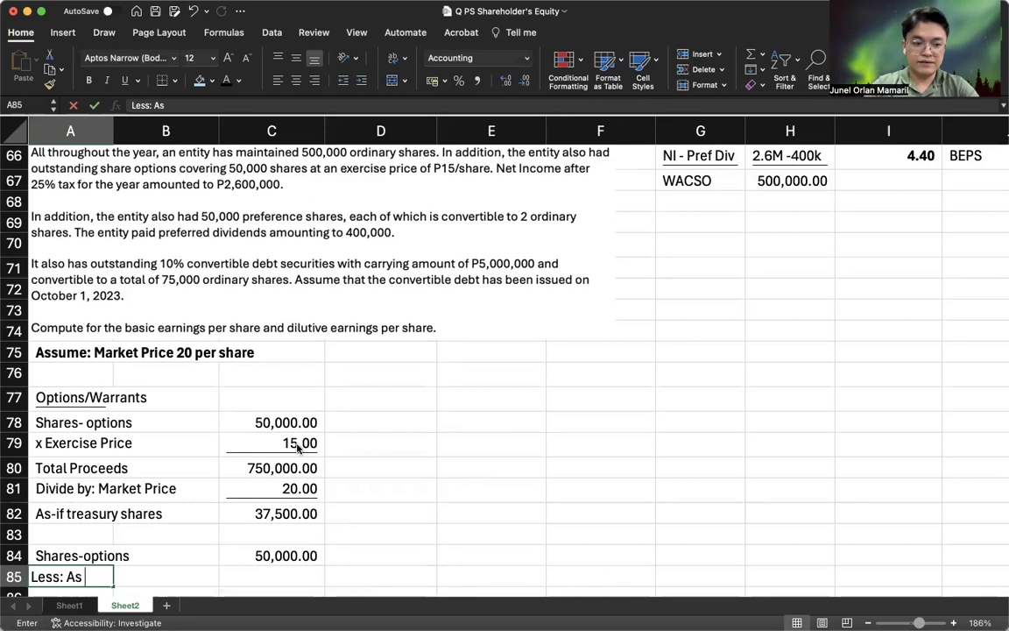
type("-if treasury shares")
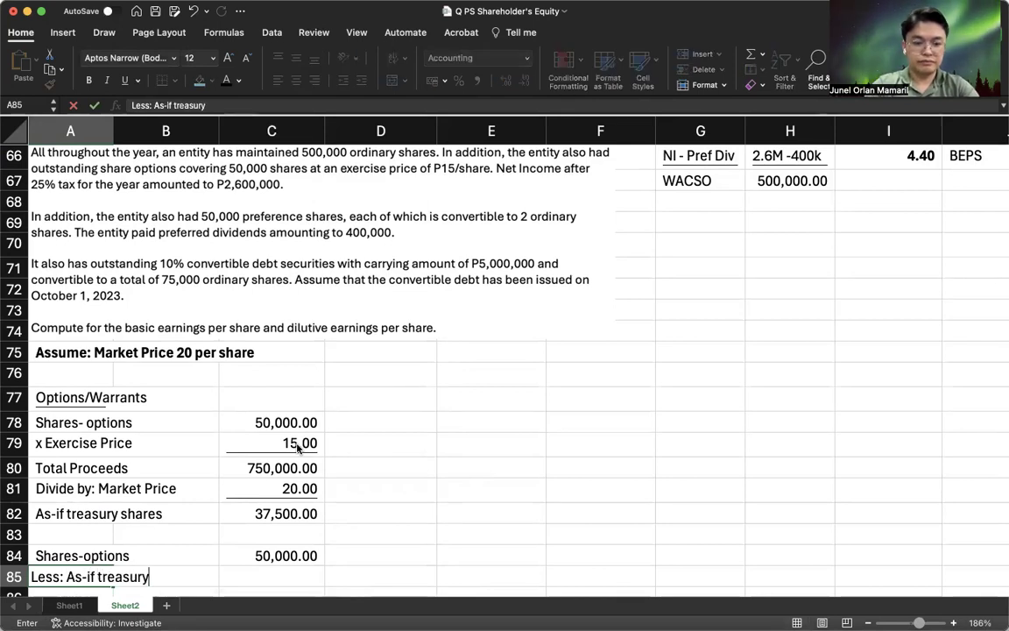
key("Tab")
key("Tab")
type("=")
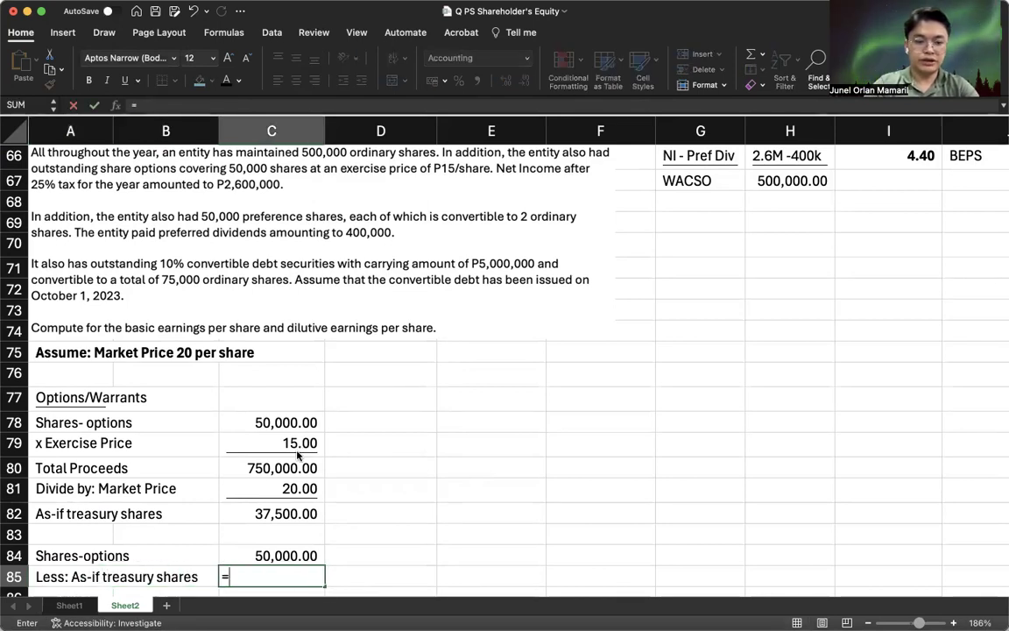
left_click(285, 514)
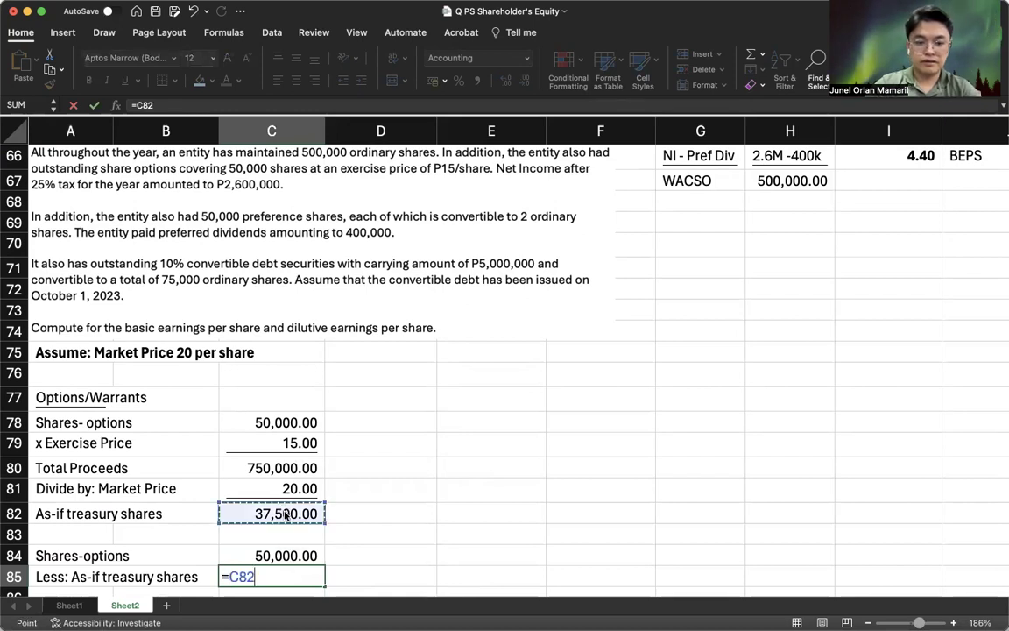
key("Return")
key("Up")
key("Down")
Step: Subtract the as-if treasury shares from the option shares in C86 with =C84-C85
type("=")
key("Up")
key("Up")
type("-")
key("Up")
key("Return")
Step: Label row 86 "Excess" in A86 and make A86:C86 bold
key("Up")
key("Left")
key("Left")
type("Excess")
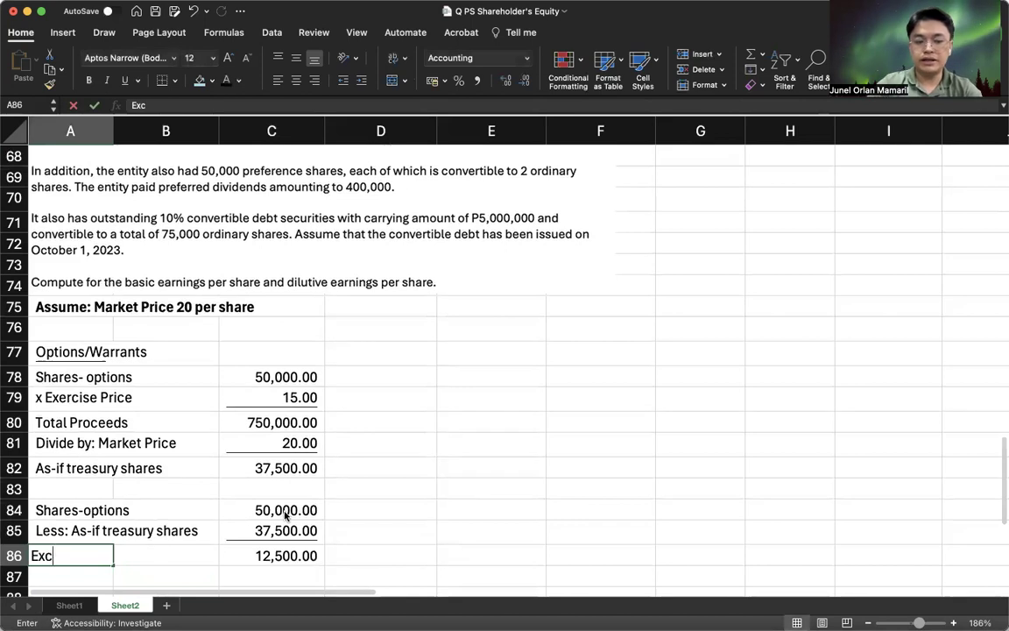
key("shift+Right")
key("shift+Right")
key("super+b")
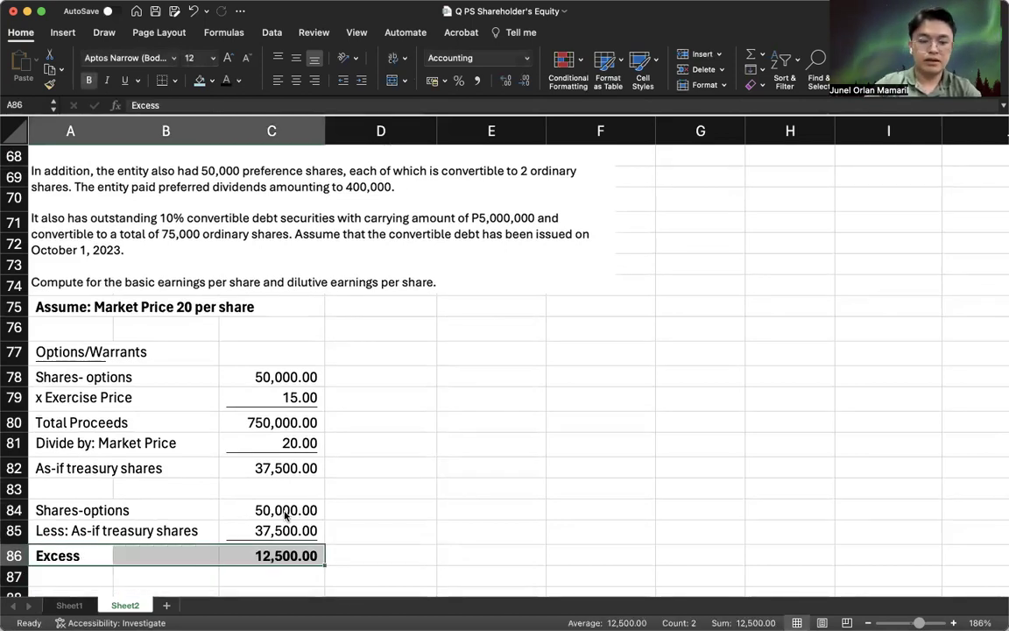
left_click(432, 486)
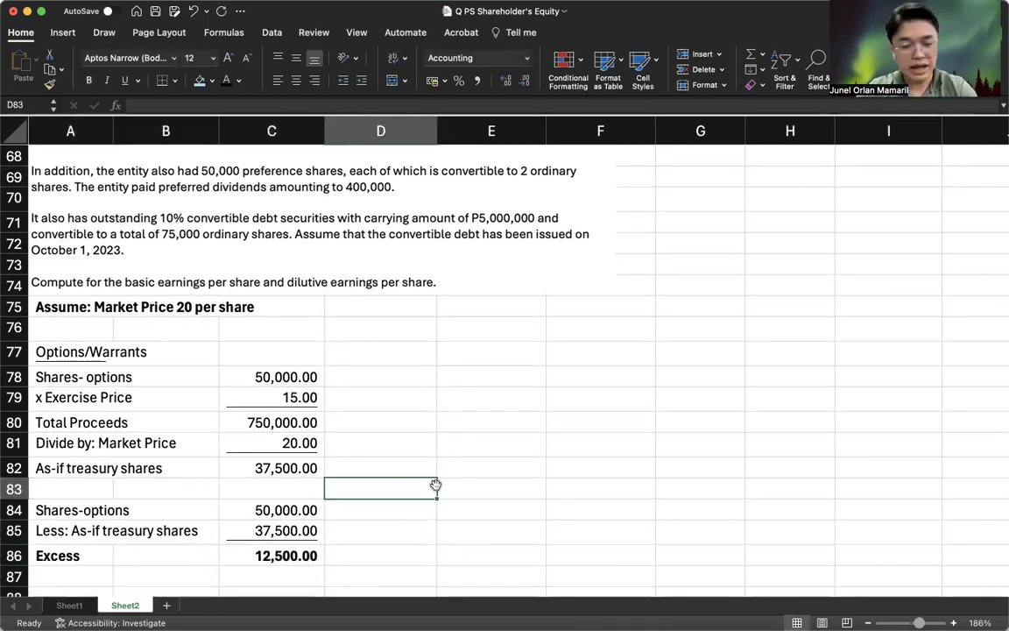
Step: Enter "Rank 1" in C87 below the excess option shares
left_click(276, 573)
type("Rank 1")
key("Return")
Step: Enter the heading "Preference Shares" in E76 and underline it
left_click(480, 318)
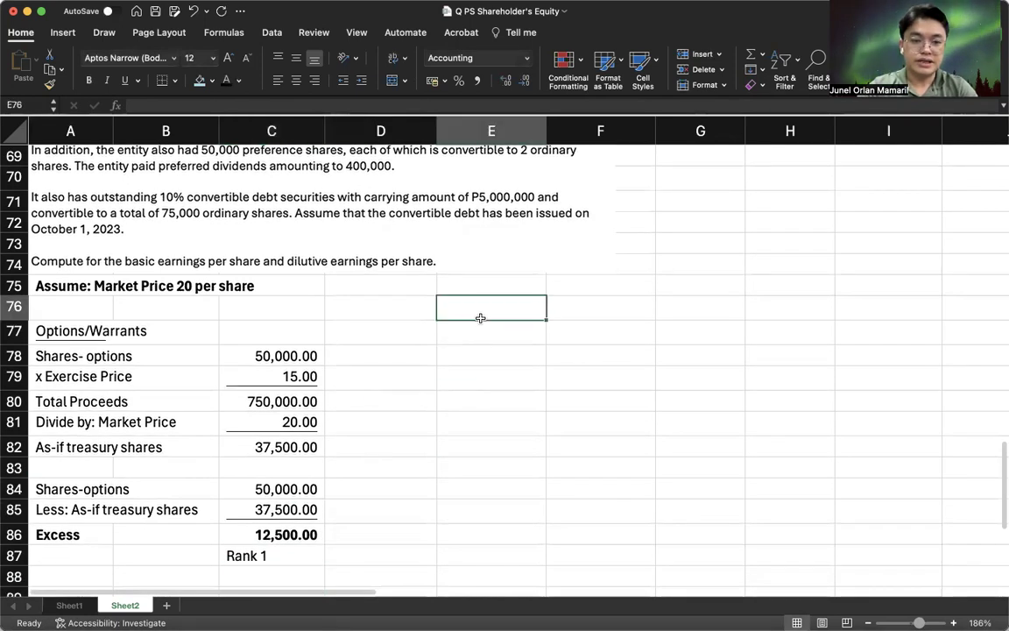
scroll(480, 318, "up", 3)
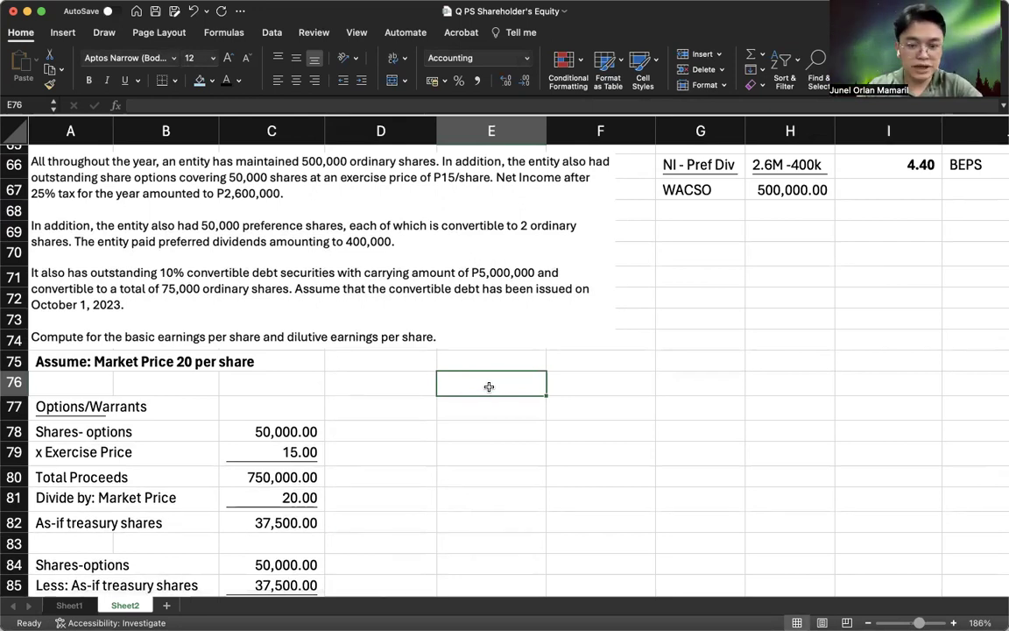
type("Preference Sjar")
key("BackSpace")
key("BackSpace")
type("hares")
key("Return")
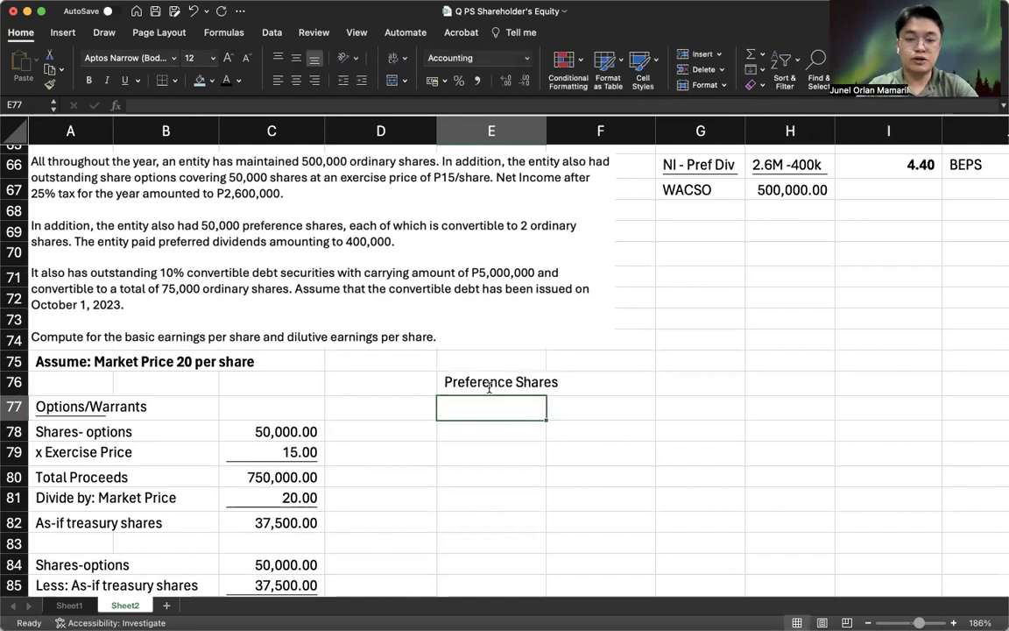
left_click(489, 388)
key("super+u")
Step: Add the row "Pref Div" in E77 with 400,000 in G77
key("Down")
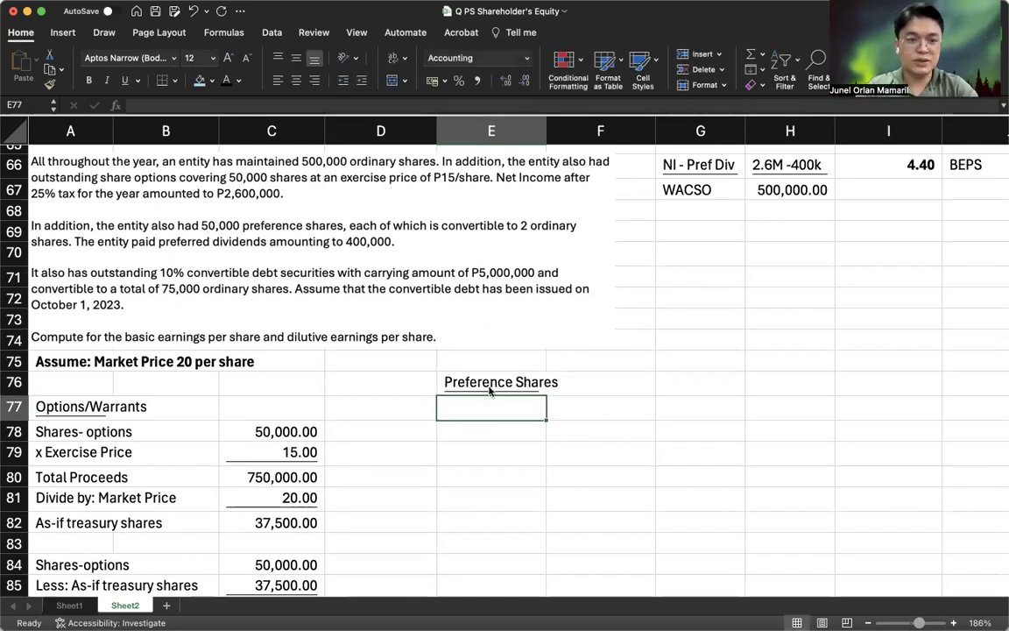
type("Pref Div")
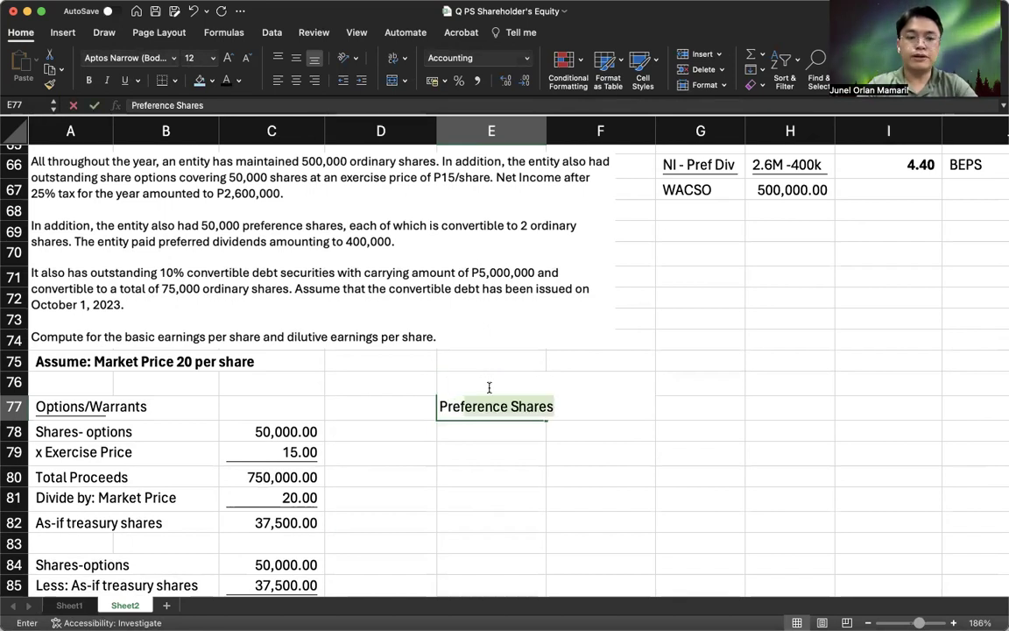
key("Tab")
key("Tab")
type("400,000")
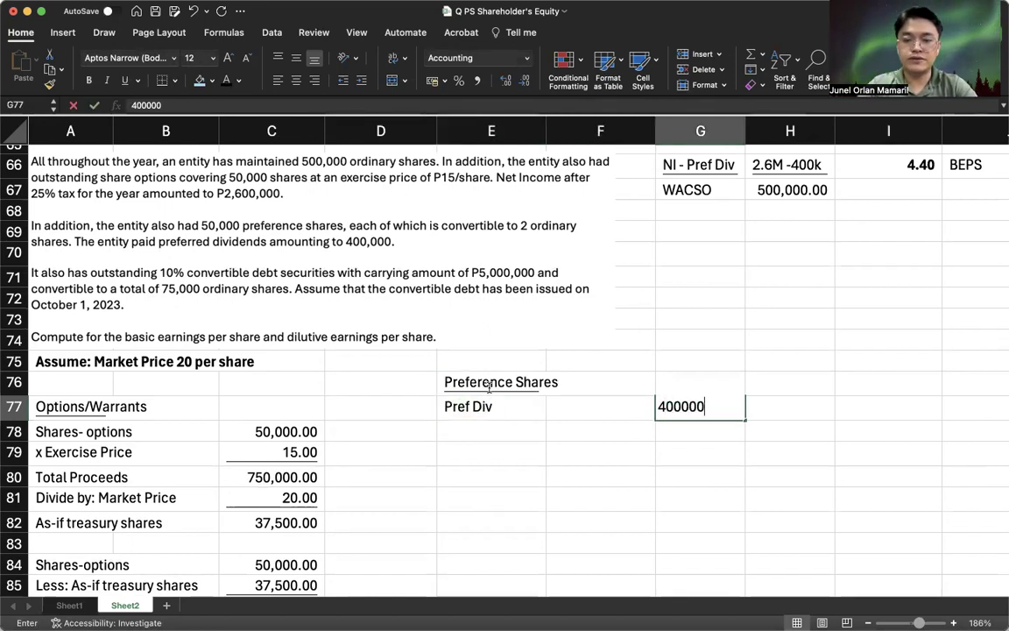
key("Return")
Step: Add the row "Div: Ord Shares (50k x 2)" in E78 with an underlined 100,000 in G78
type("Diiv")
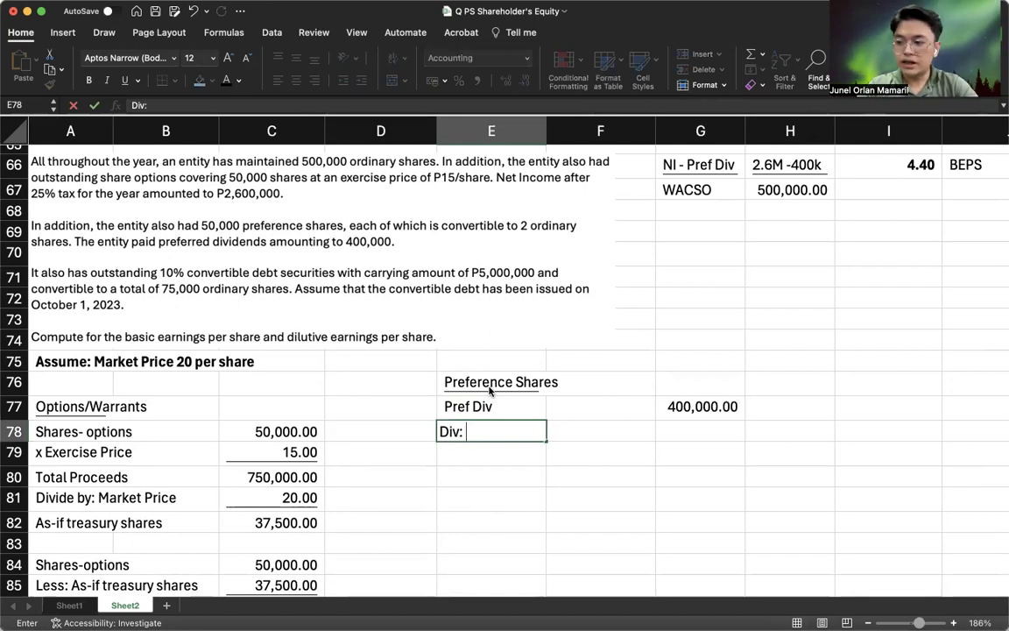
type("Ord Share")
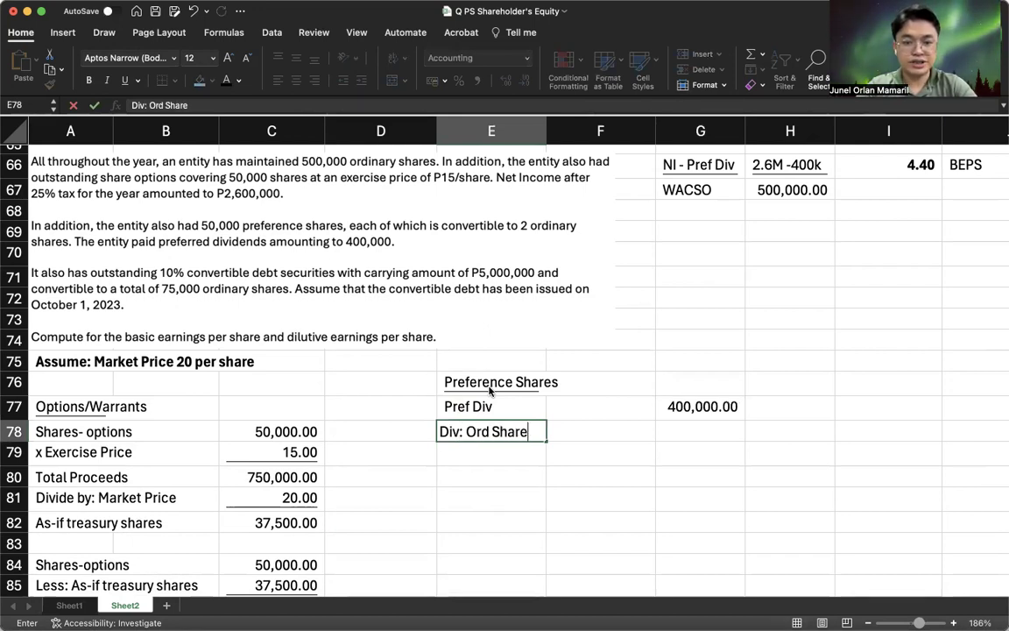
type("s (5")
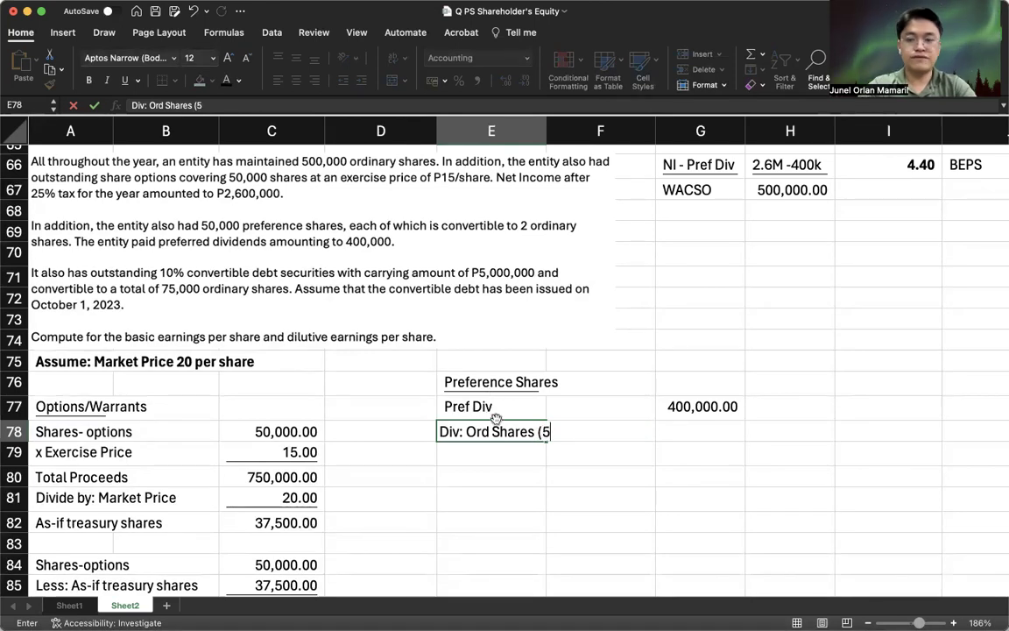
type("0k x 2)")
key("Tab")
key("Tab")
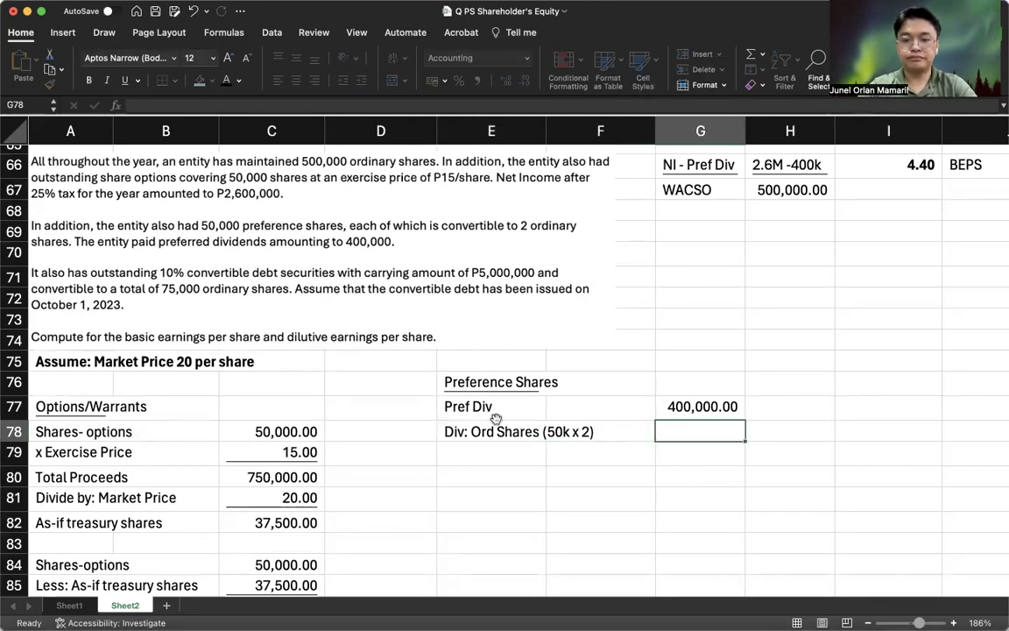
type("100000")
key("Return")
key("Up")
key("Down")
Step: Divide the preference dividends by the ordinary shares in G79 with =G77/G78
type("=")
key("Up")
key("Up")
type("/")
key("Up")
key("Return")
key("Right")
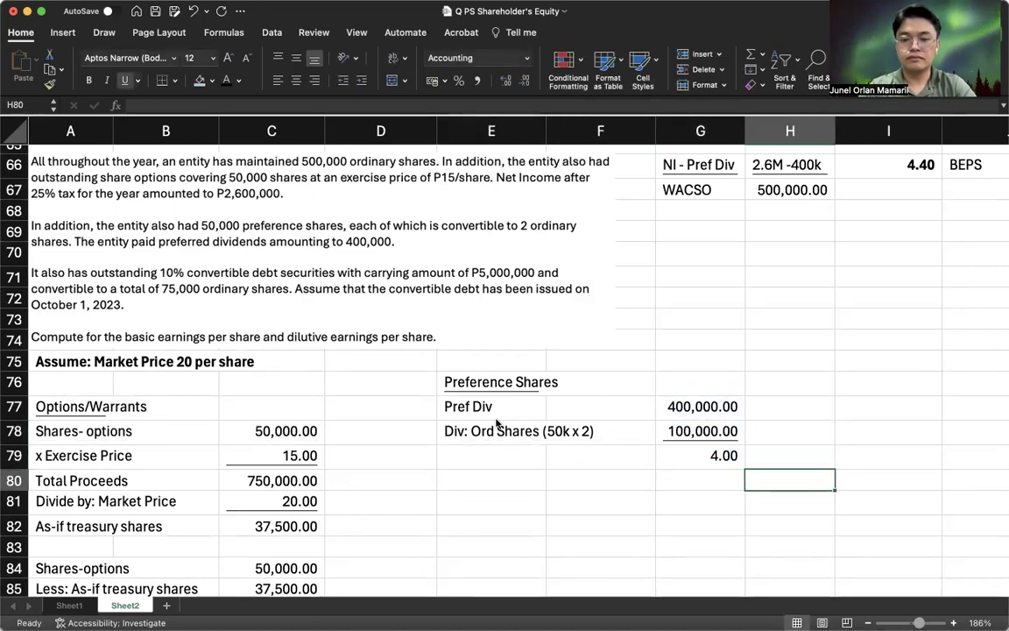
key("Up")
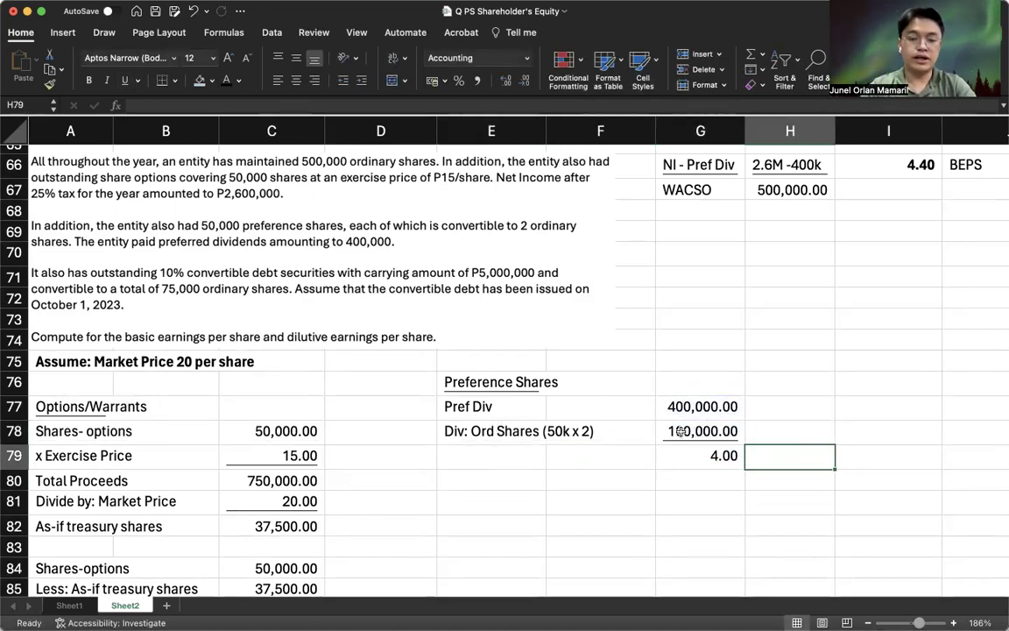
Step: Compare the preference share result in G79 with the basic EPS in I66 and label row 79 "DILUTIVE" in E79
left_click(704, 450)
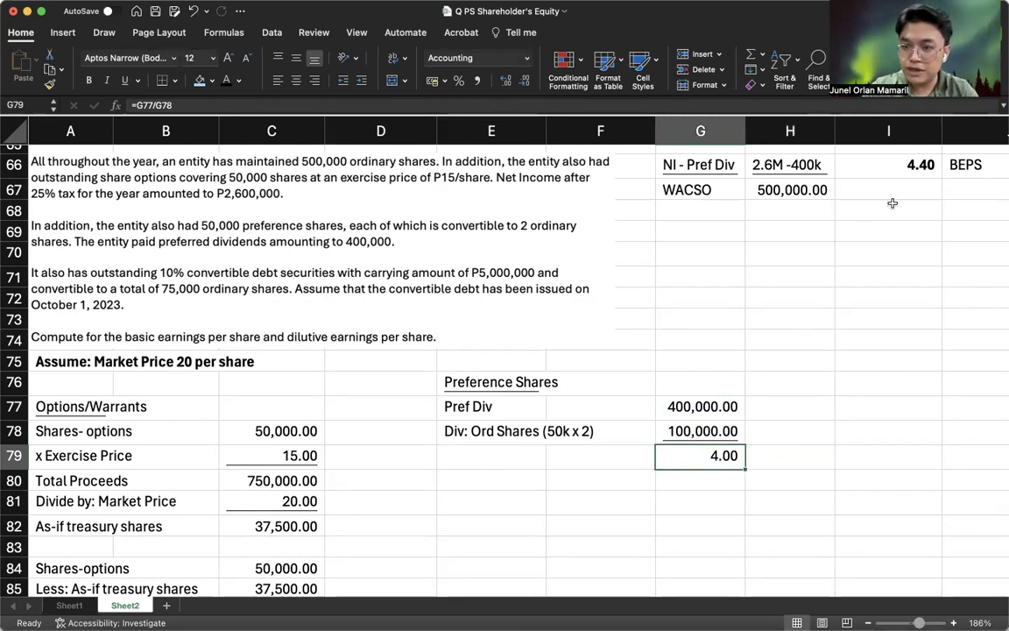
left_click(914, 170, "super")
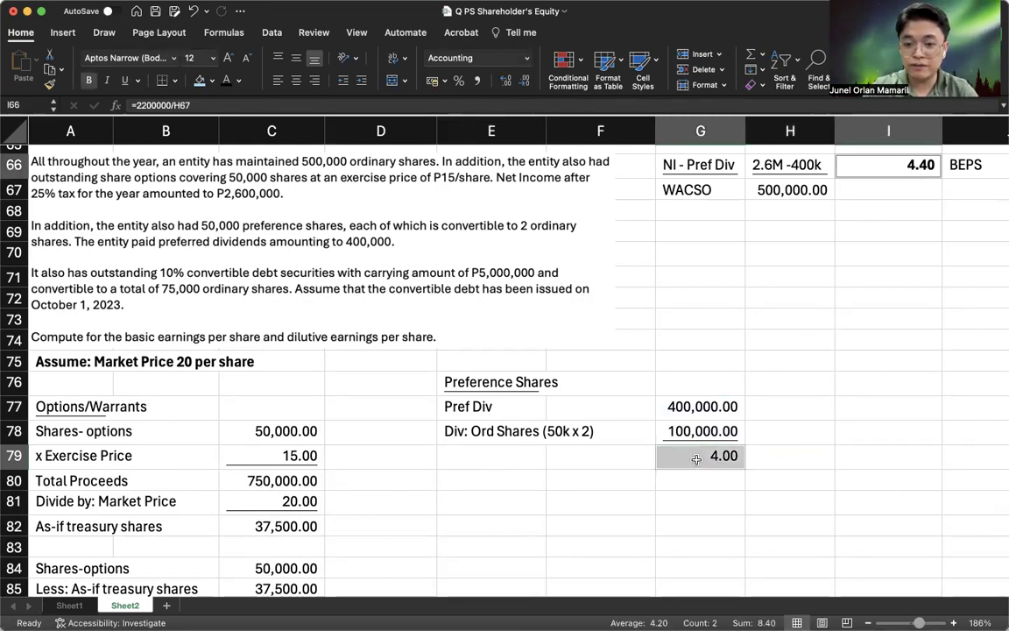
left_click(488, 451)
type("DILUTIVE")
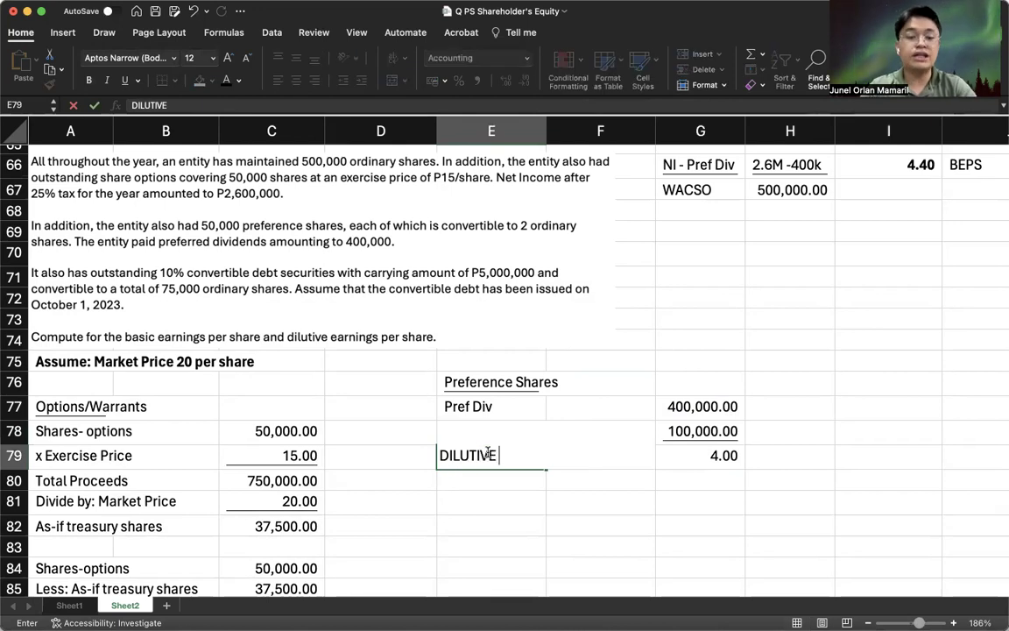
key("Return")
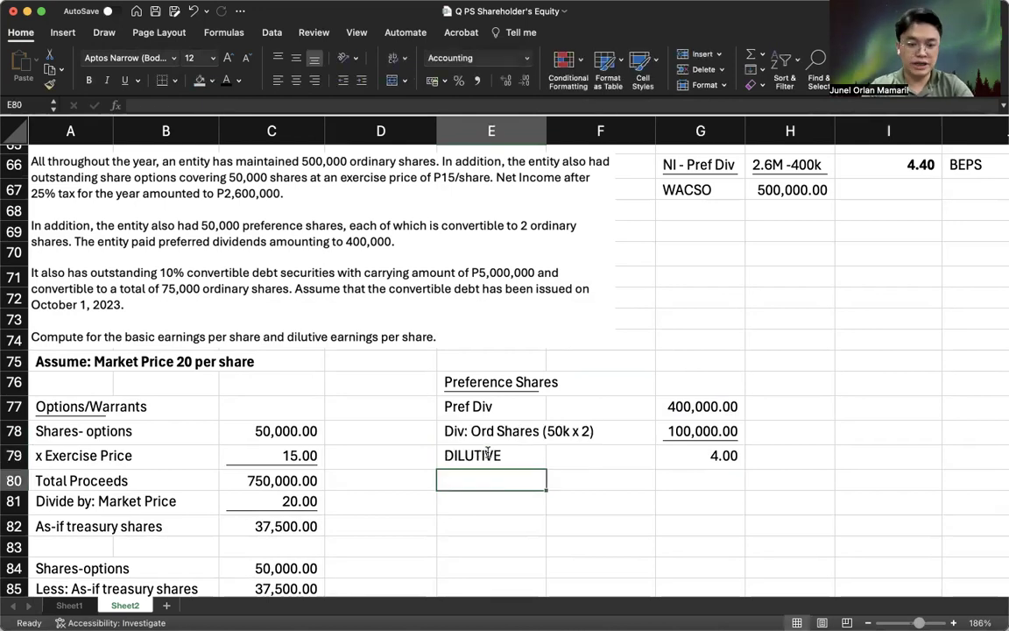
left_click(484, 505)
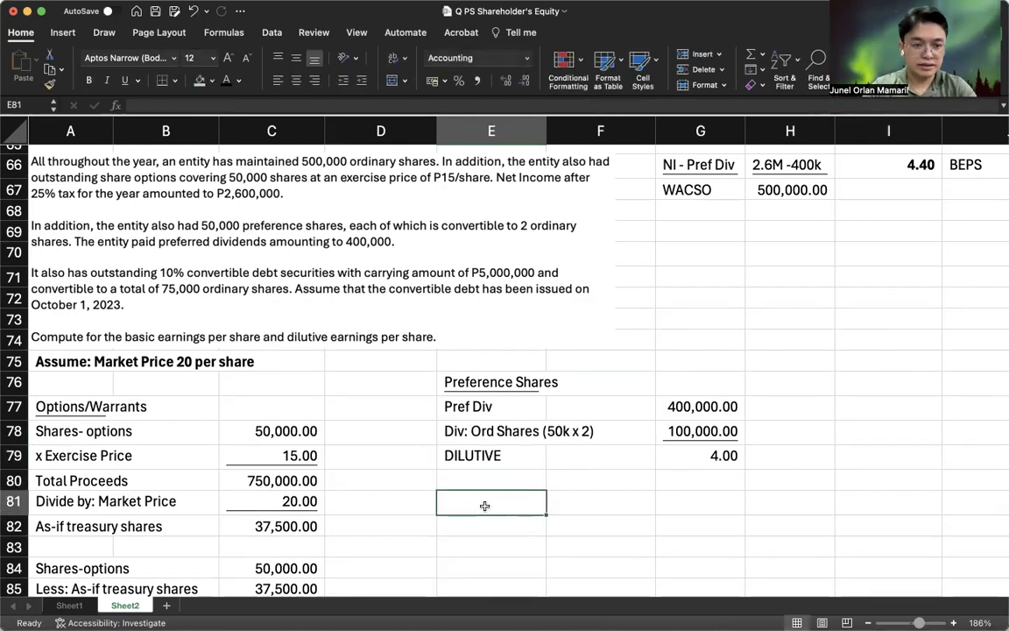
Step: Enter the heading "Convertible Debt" in E81 and underline it
type("Convertible")
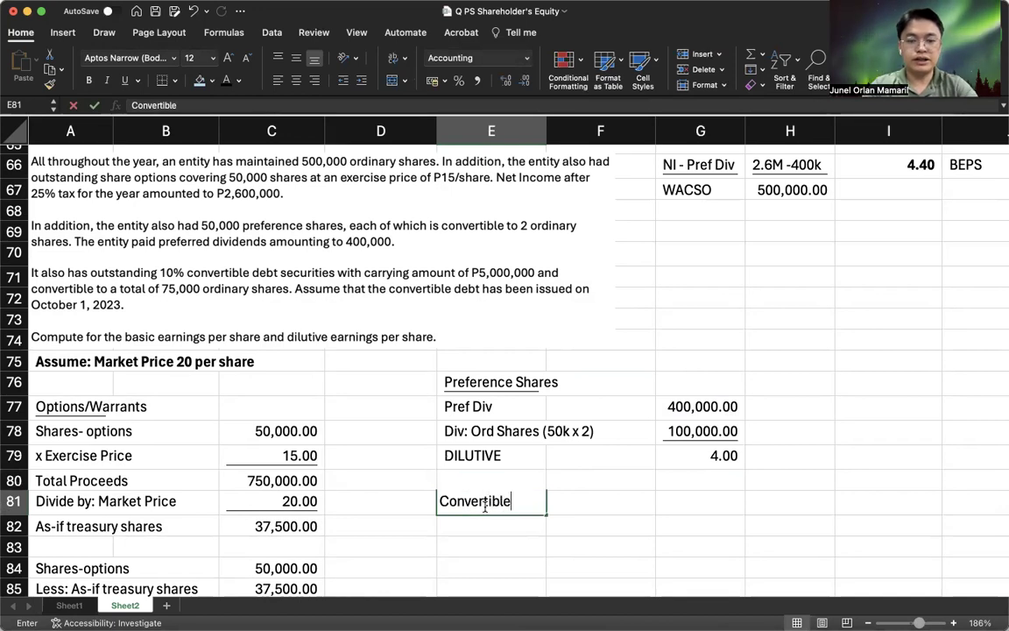
type(" Debt")
key("Return")
left_click(486, 508)
key("super+u")
key("Return")
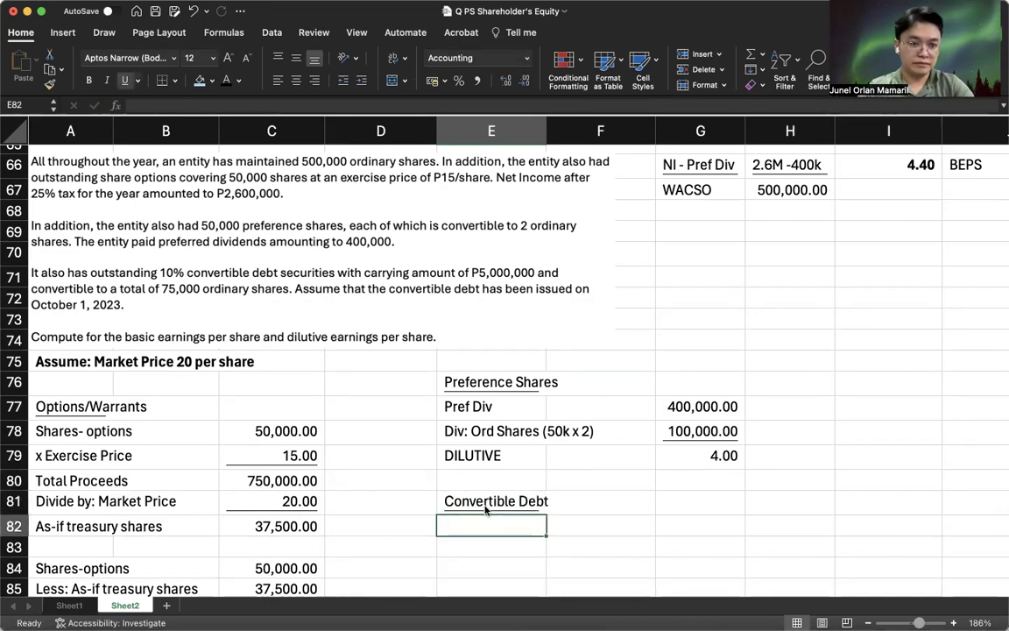
Step: Label E82 "After-tax interest" and note its working "(5M x 10% x (1-25% tax) x 3/12)" in H82
type("After-tax interest")
key("Return")
left_click(792, 526)
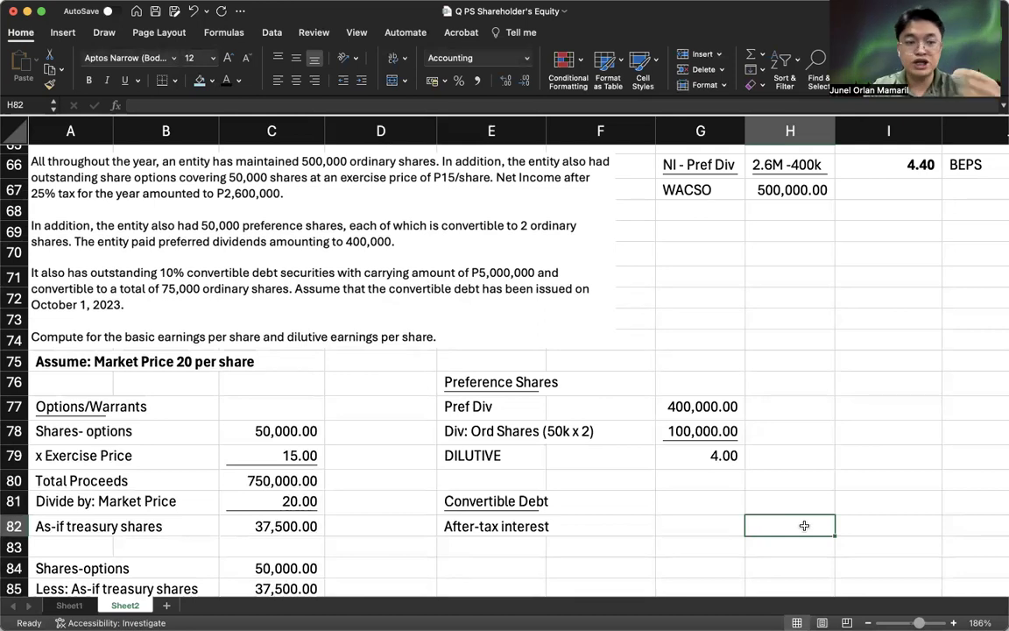
type("(")
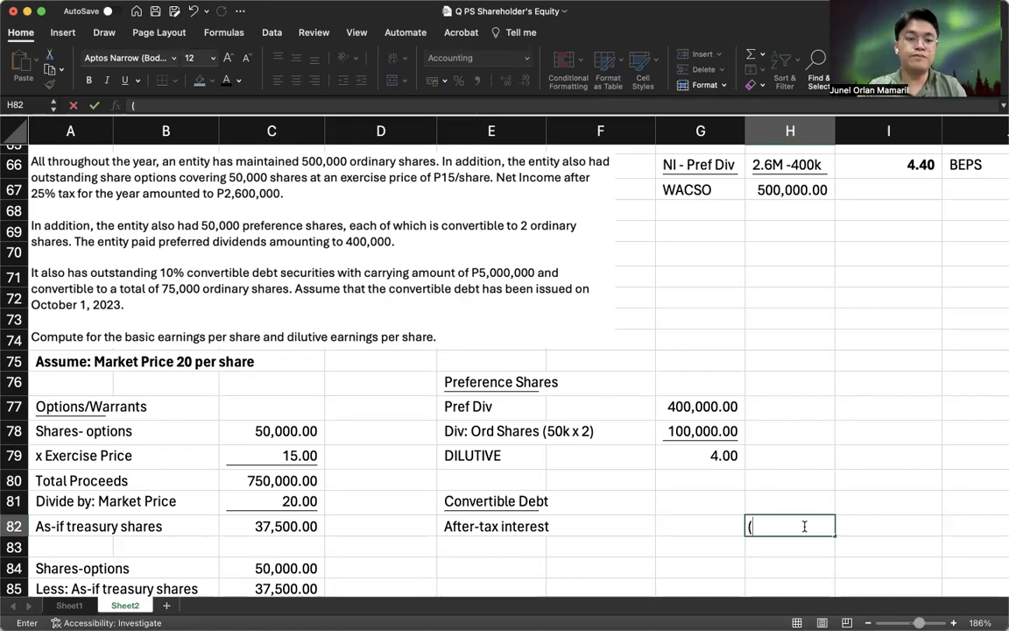
type("5M x 10%")
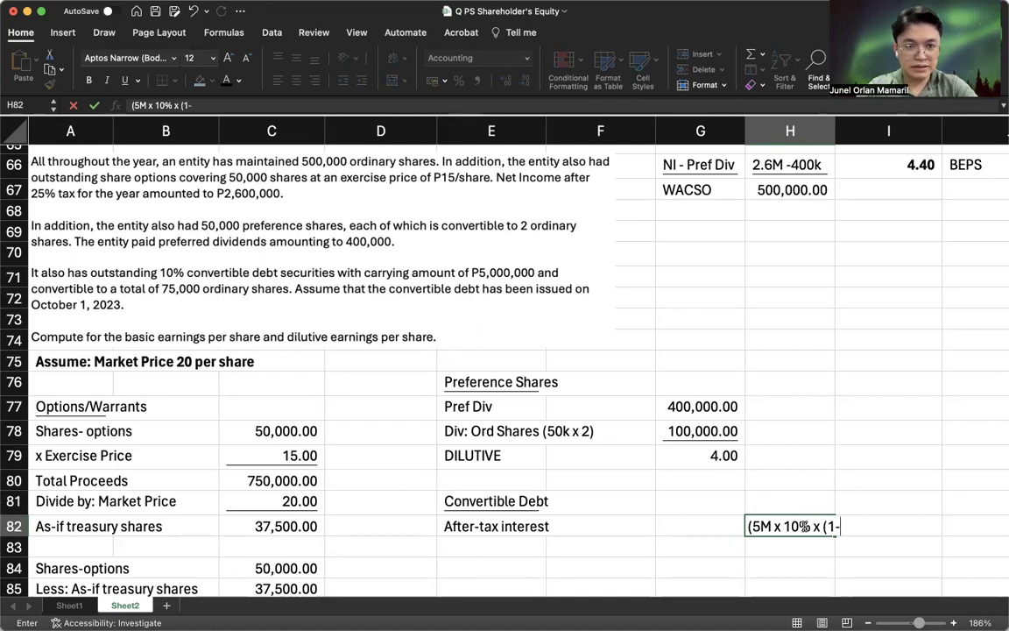
type("x (1-25%")
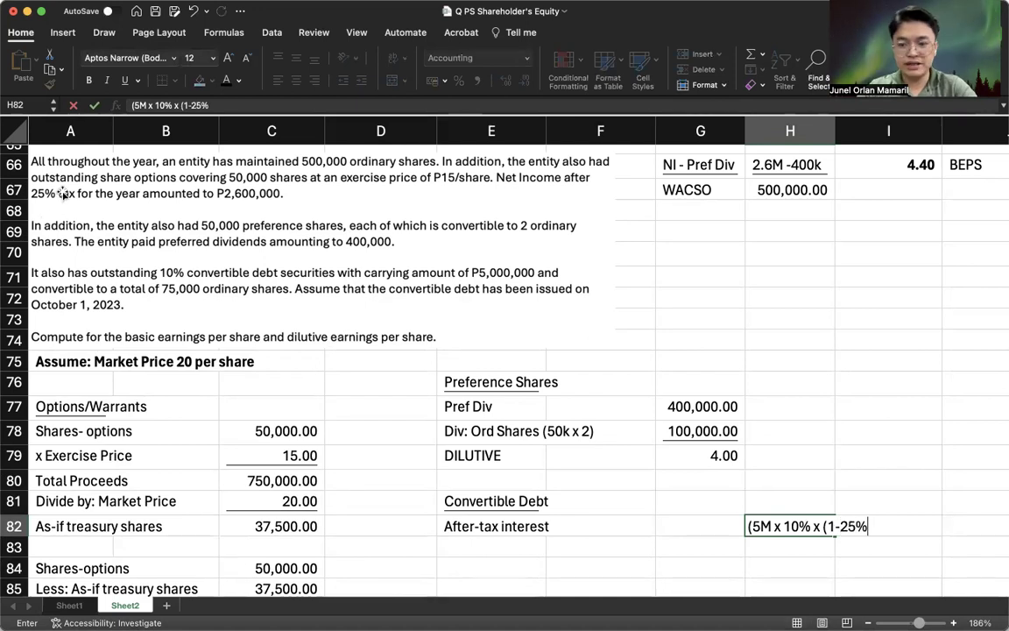
type(" tax)")
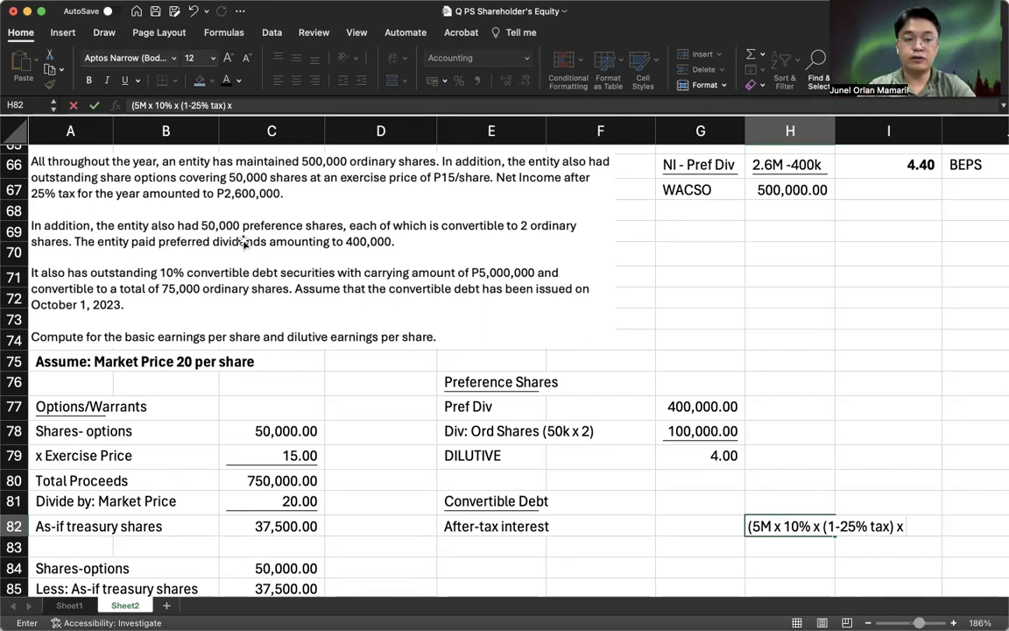
type("x 3/12")
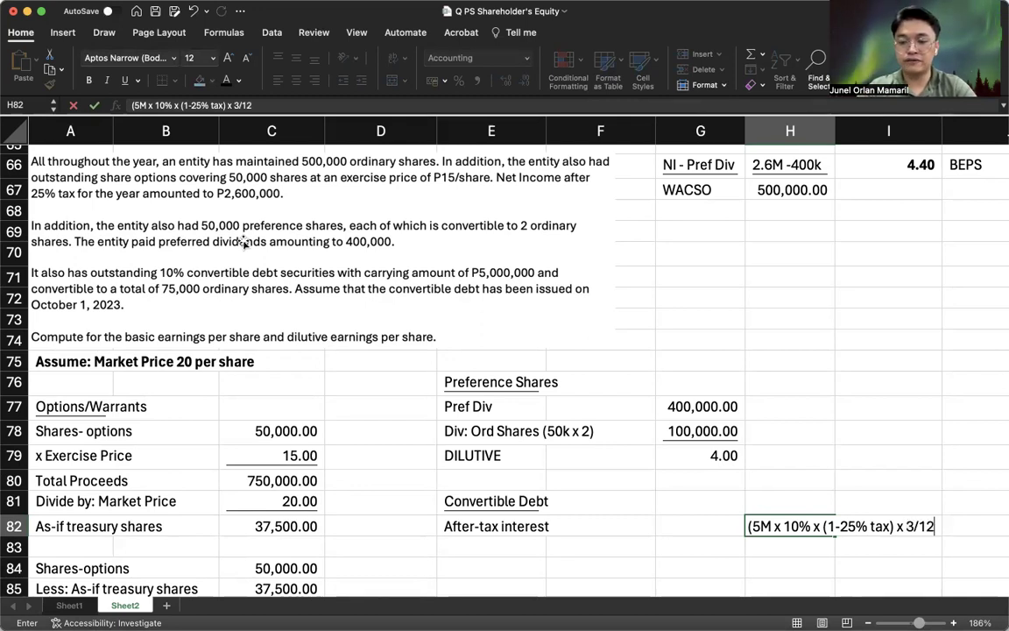
key("Return")
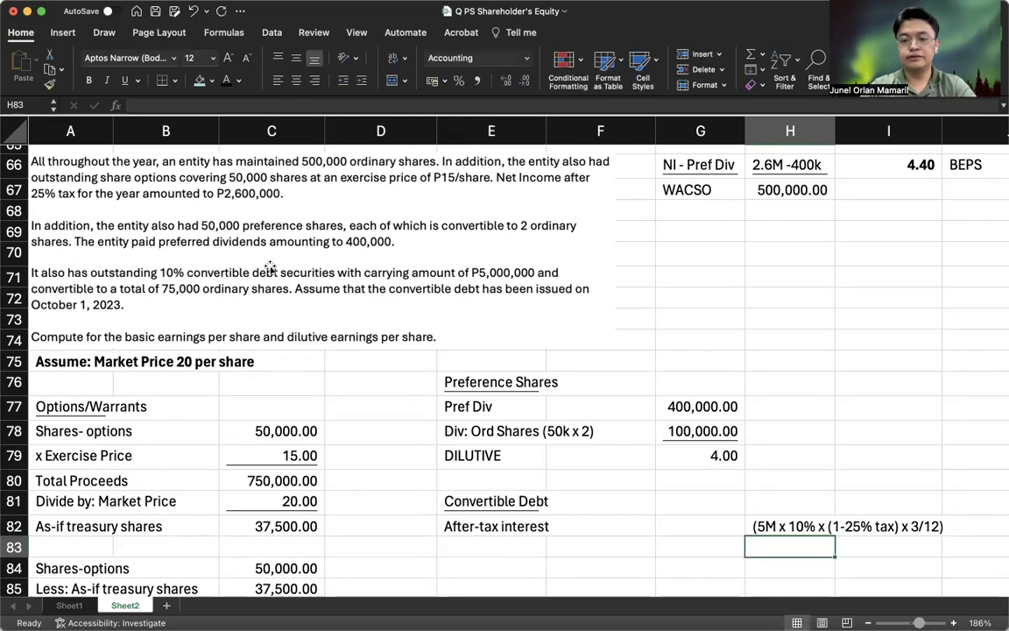
Step: Calculate the after-tax interest in G82 with =5000000*.1*.75*3/12
left_click(671, 531)
type("=")
key("BackSpace")
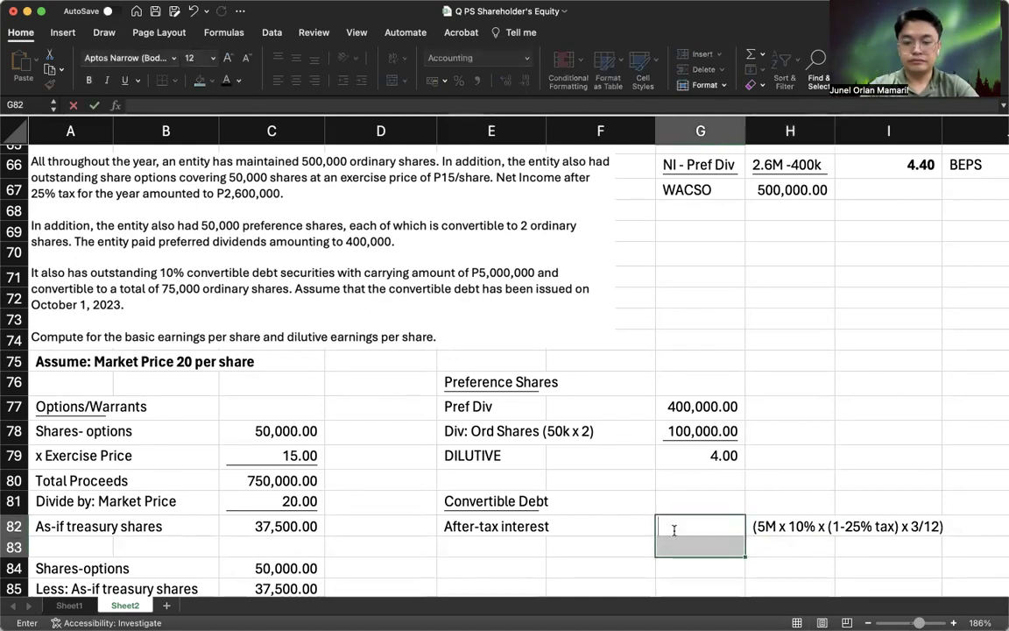
type("=5000000*.1")
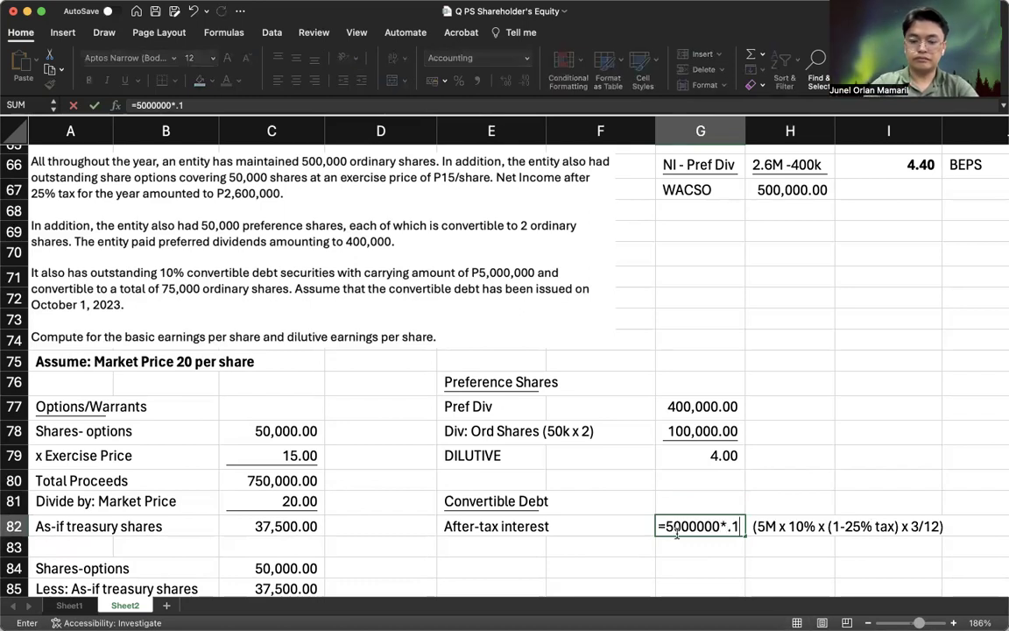
type("*")
type(".75*3/12")
key("Return")
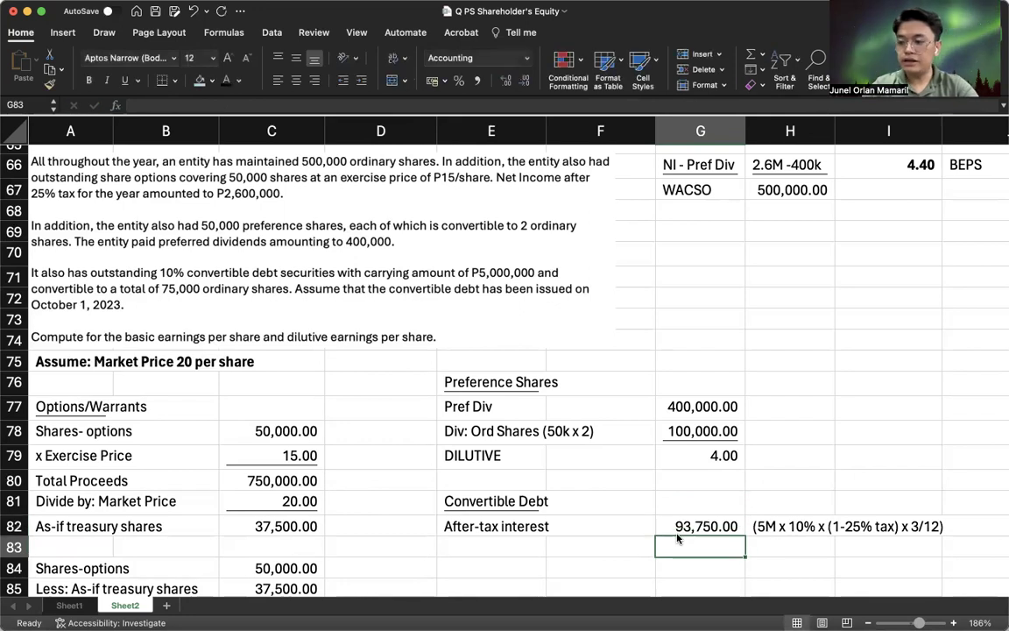
Step: Label E83 "Div: Ord Shares (75k x 3/12)" under the after-tax interest row
key("Left")
key("Left")
key("Left")
key("Right")
type("Divi")
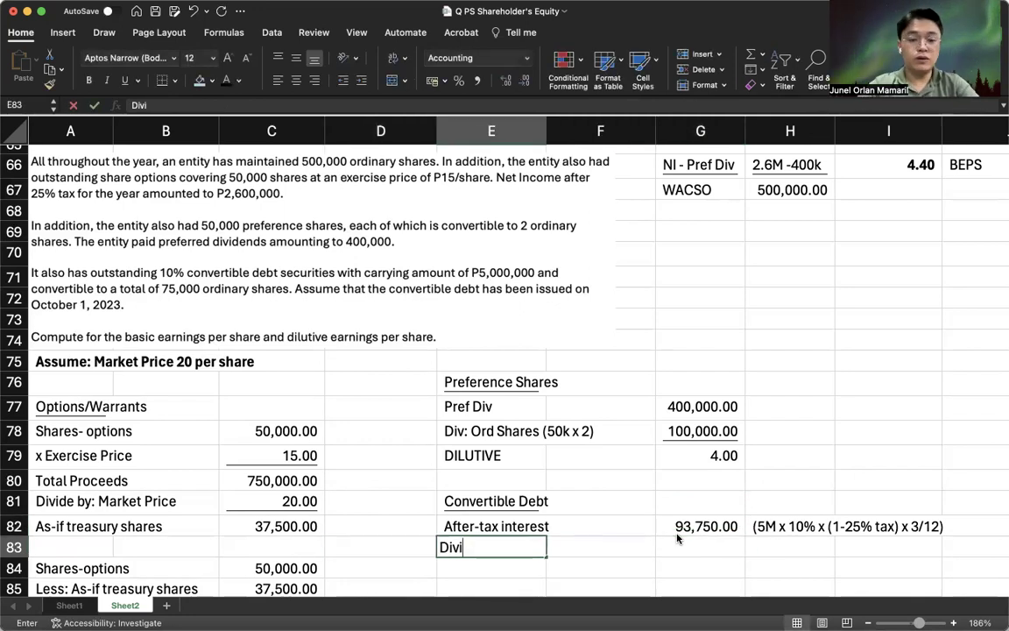
type("de")
key("BackSpace")
key("BackSpace")
key("BackSpace")
type("L")
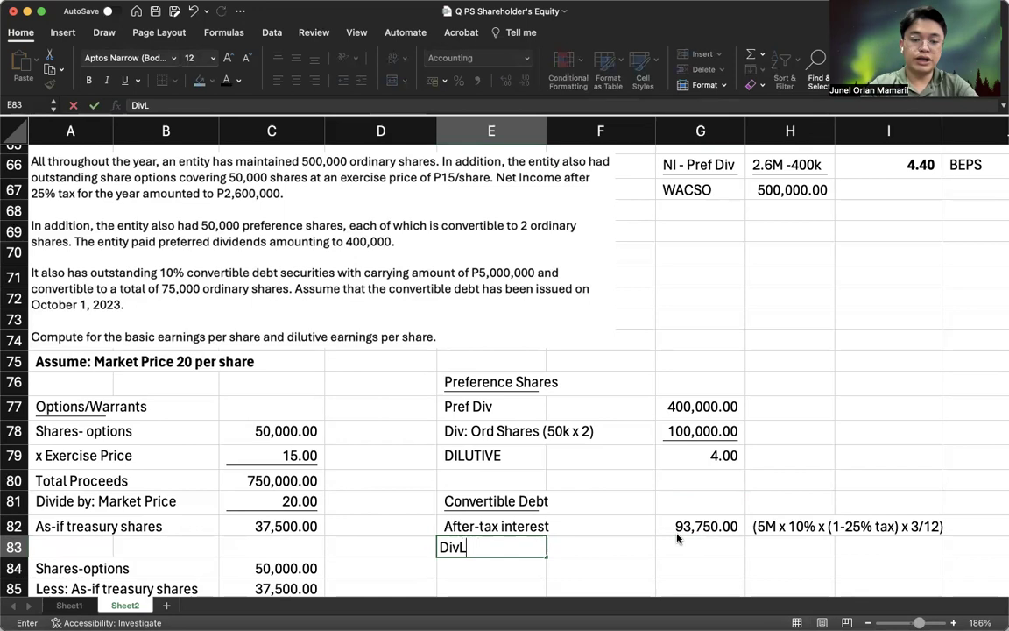
key("BackSpace")
type(": Ord Shares ")
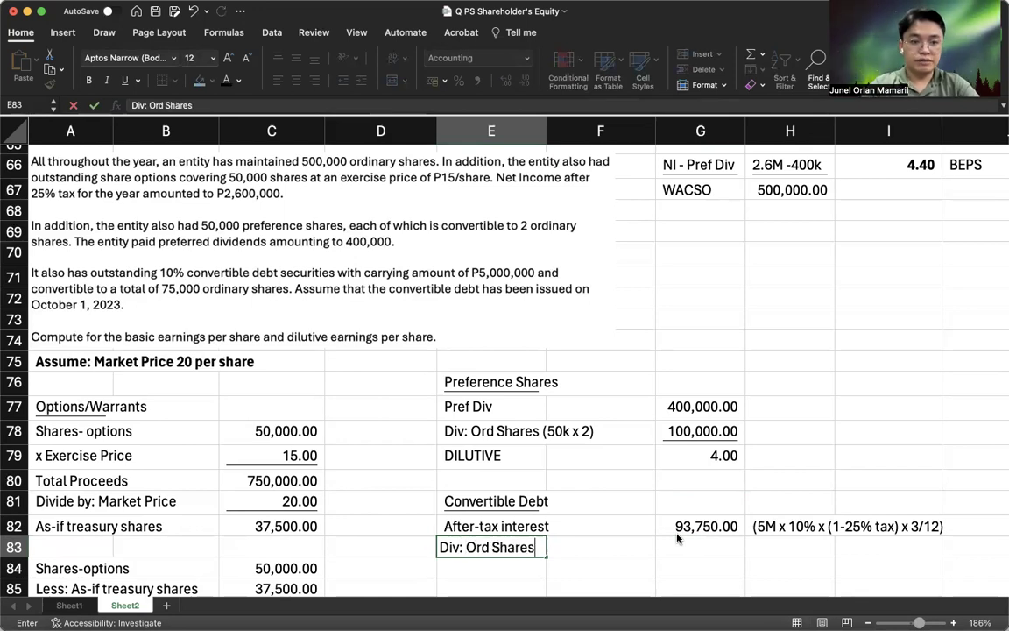
type("(75k x")
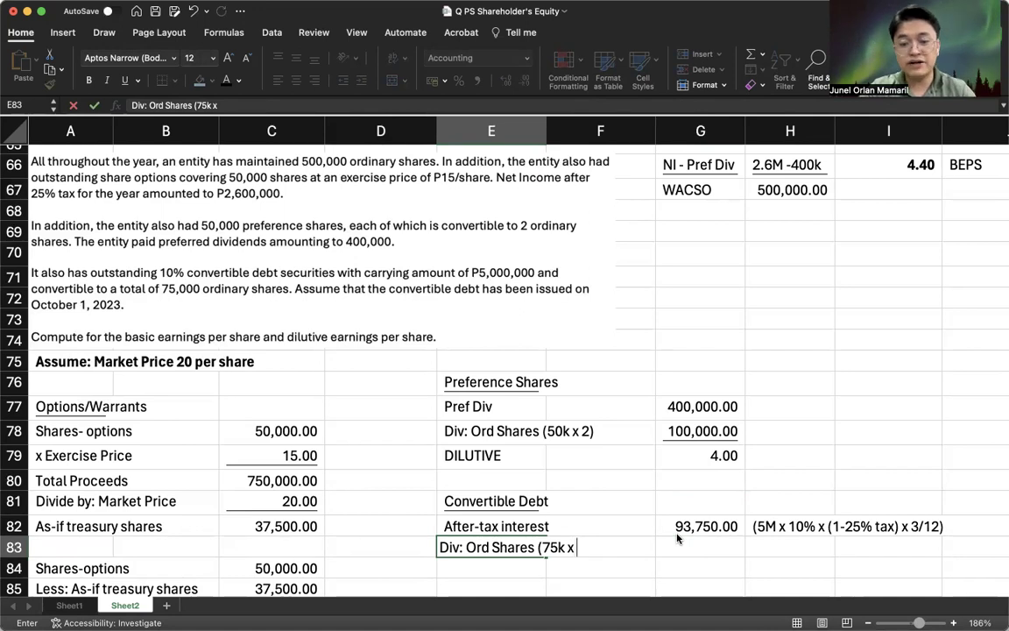
type(" 3/12")
Step: Calculate the weighted ordinary shares in G83 with =75000*3/12 and underline the cell
left_click(677, 537)
type("=750")
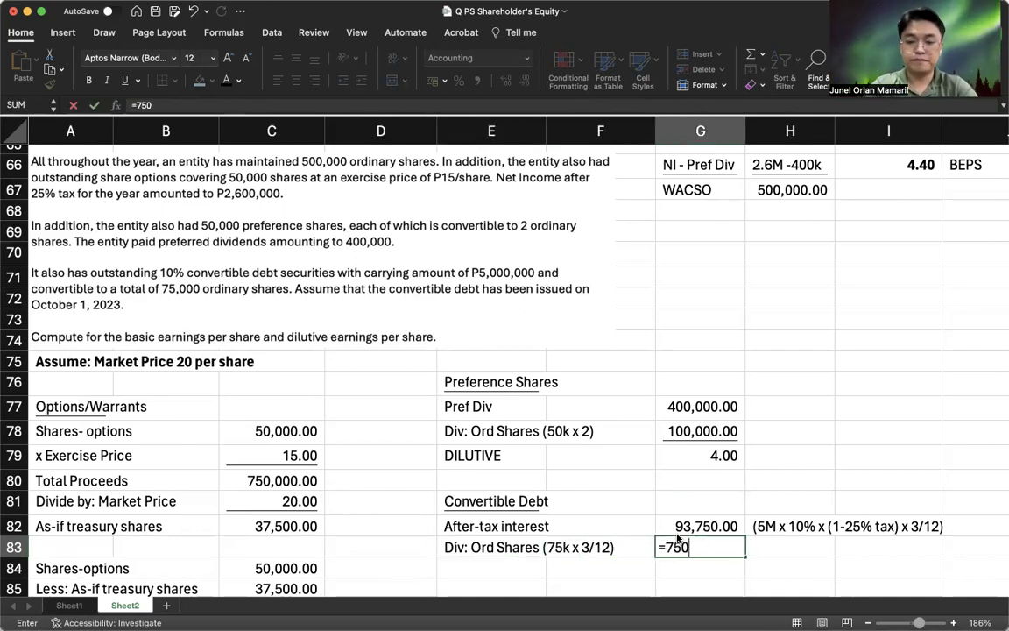
type("00*3/12")
key("Return")
left_click(677, 538)
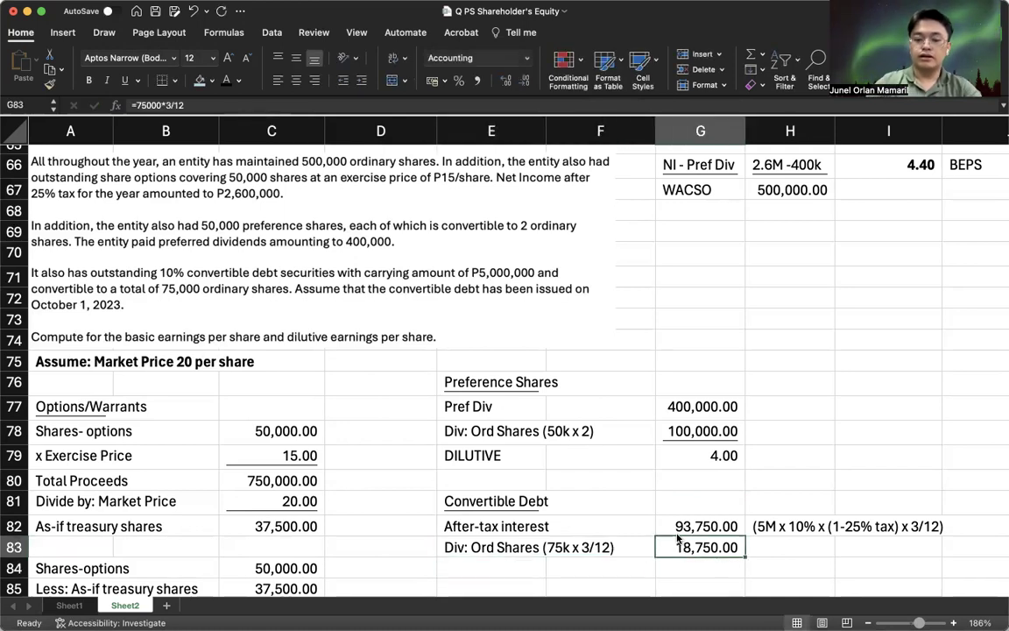
key("super+u")
key("Return")
Step: Divide the after-tax interest by the ordinary shares in G84 with =G82/G83
key("Right")
key("Right")
type("=G82/G83")
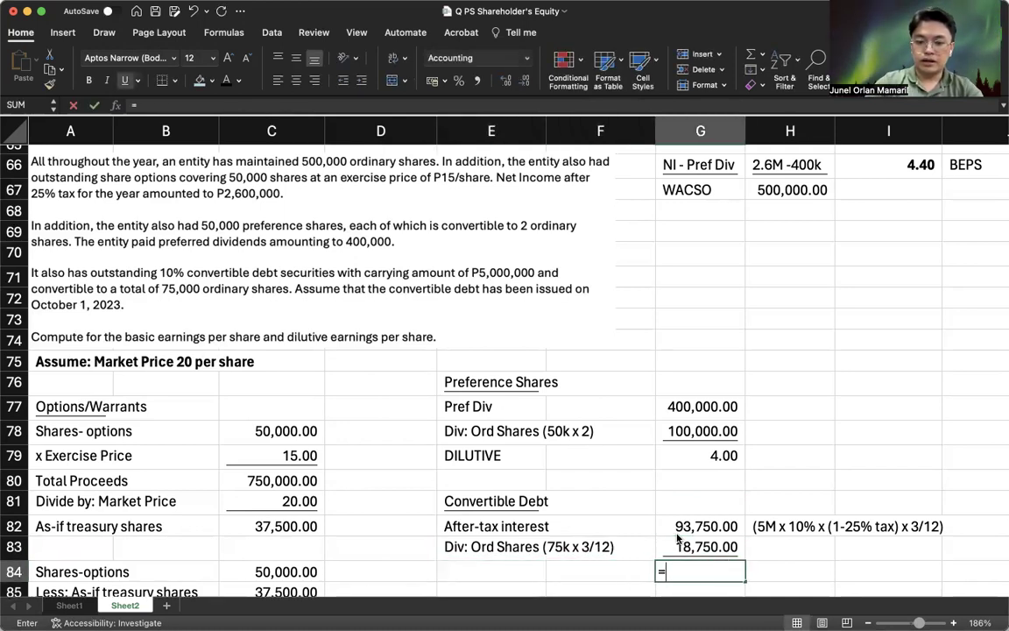
key("Return")
key("Up")
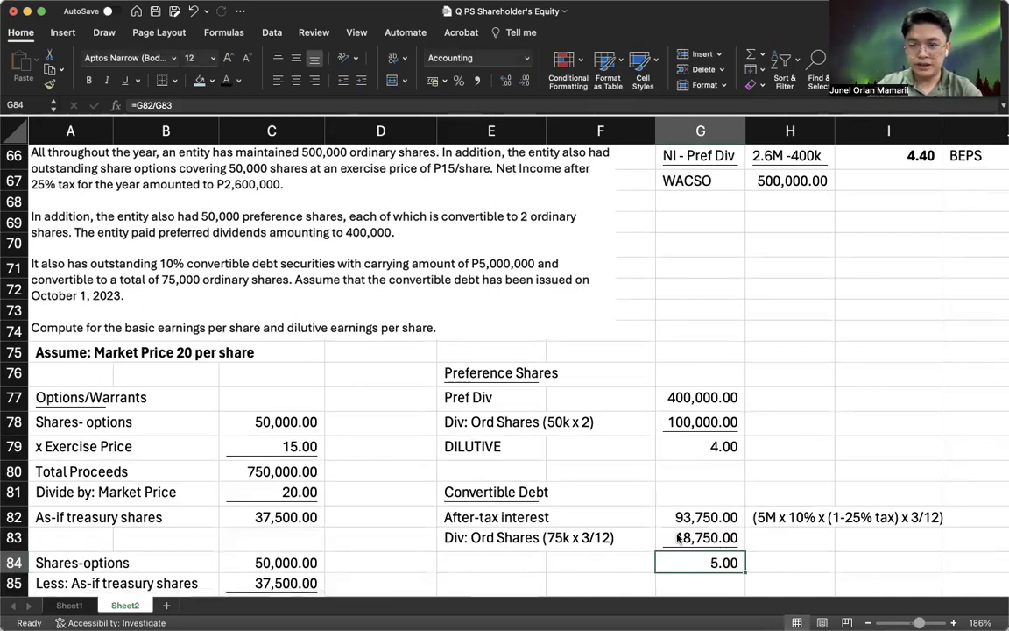
Step: Compare the convertible debt result in G84 with the basic EPS in I66 and label E84 "ANTIDILUTIVE"
scroll(677, 537, "up", 1)
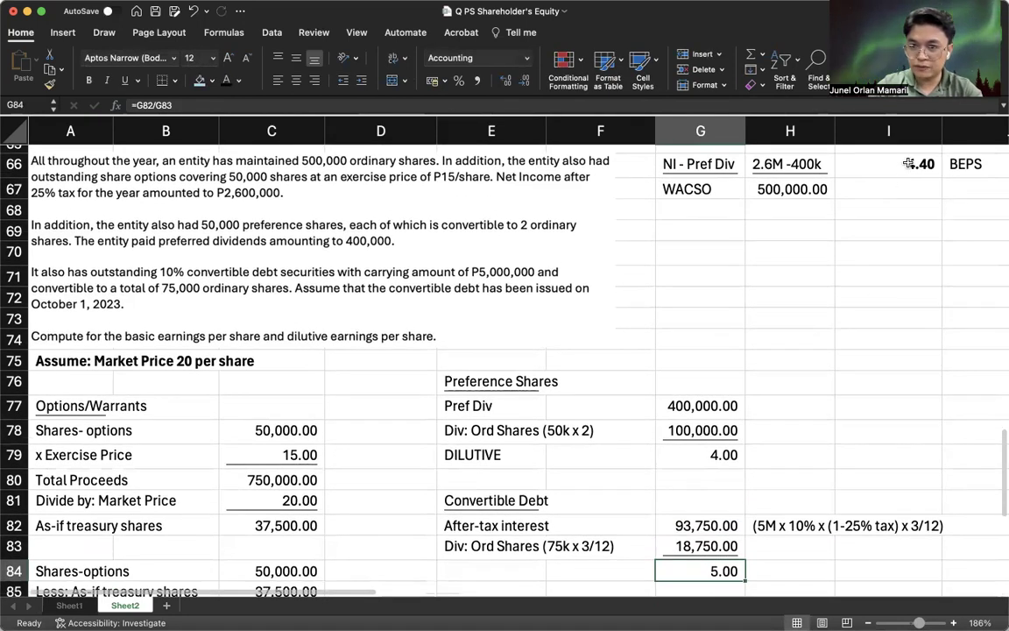
left_click(909, 163)
left_click(497, 571)
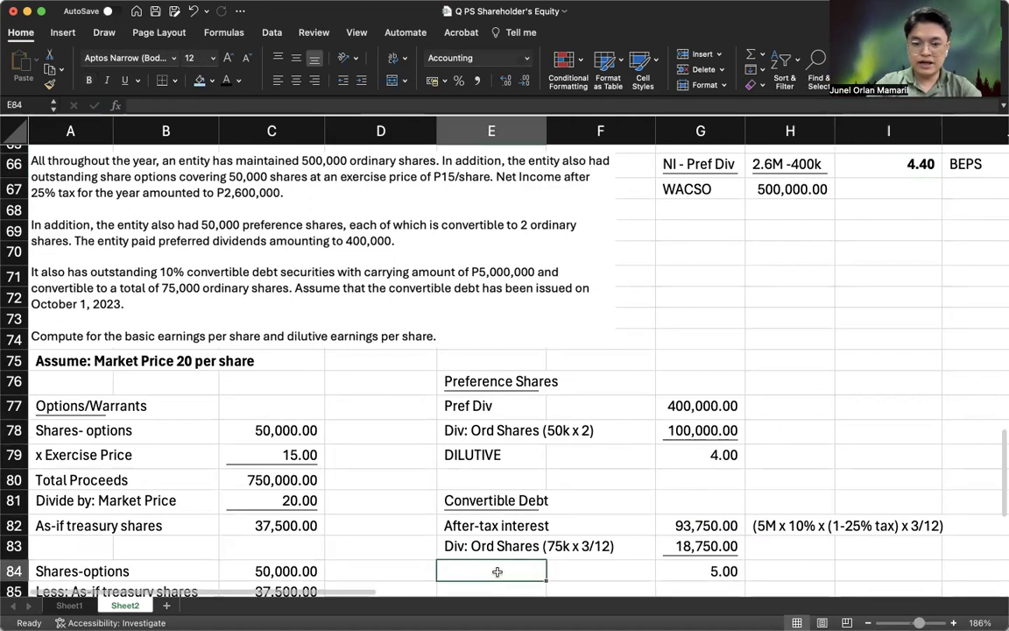
type("ANTIDU")
key("BackSpace")
type("ILUTIVE")
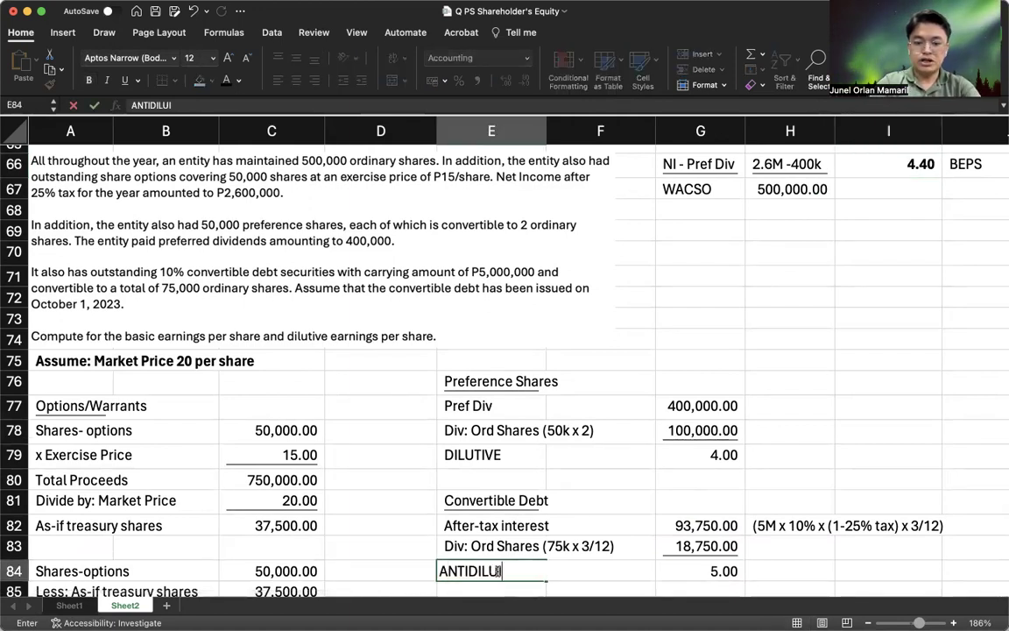
key("Return")
Step: Mark the antidilutive convertible debt with the note "IGNORE" in H84
scroll(497, 571, "down", 1)
left_click_drag(491, 457, 757, 517)
left_click(760, 521)
type("IGNORE")
key("Return")
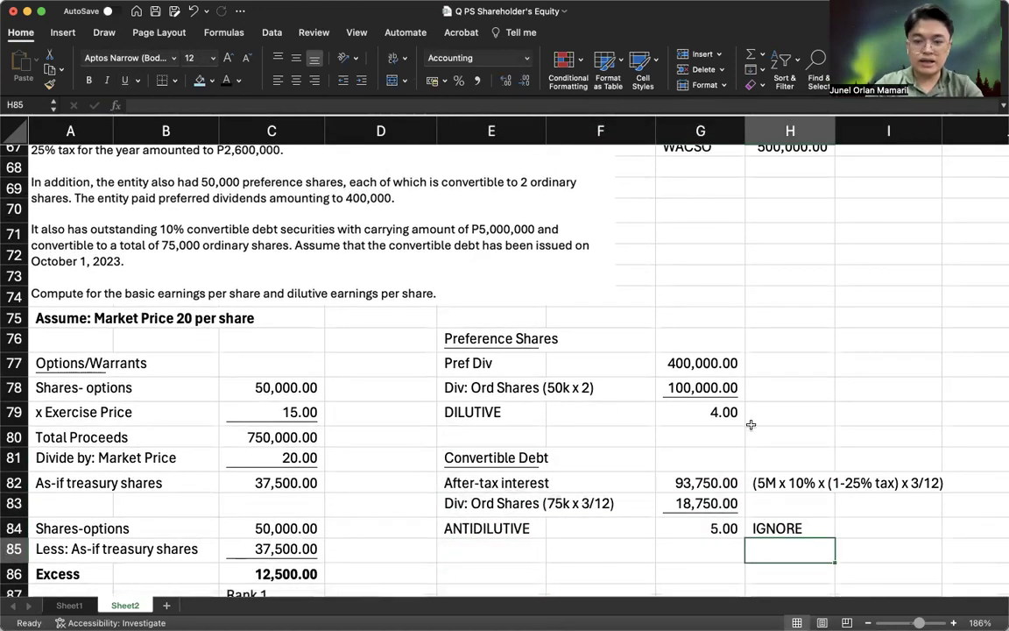
Step: Review the option excess and preference share result, and add the headings "Numerator" in C89 and "Denominator" in D89
scroll(676, 381, "down", 3)
left_click(278, 512)
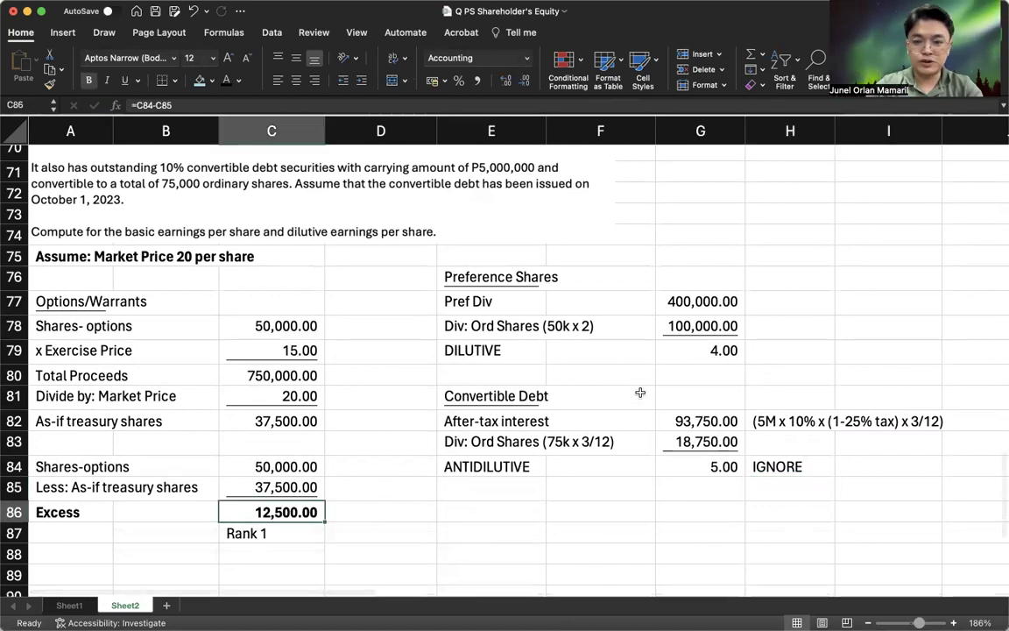
left_click(692, 351)
scroll(357, 470, "down", 1)
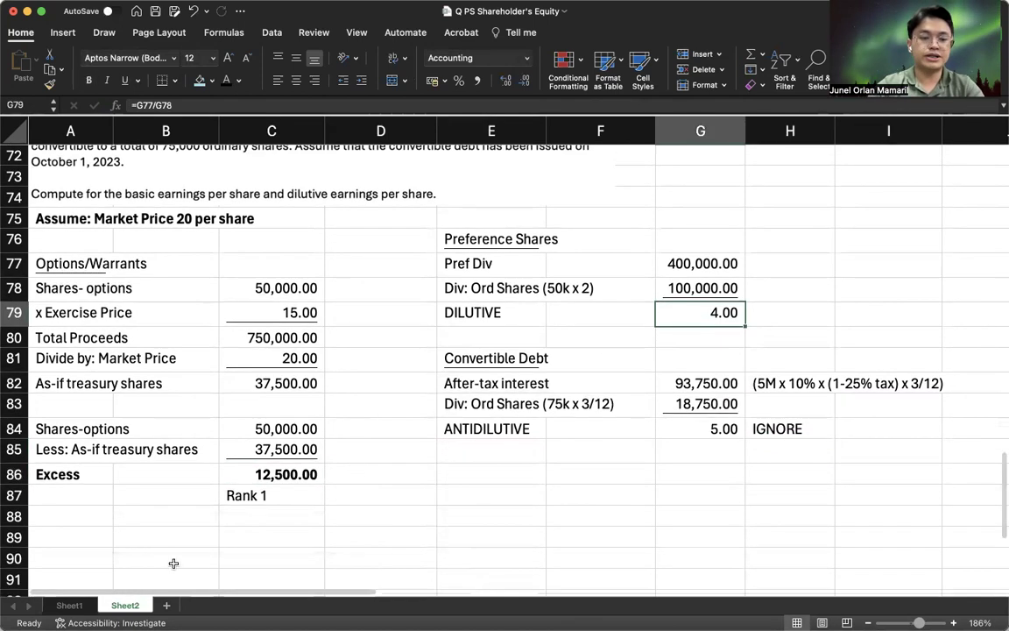
left_click(239, 536)
type("Numerator")
key("Tab")
type("Denominator")
key("Return")
Step: Add the row "BEPS" in A90 with a numerator of 2,200,000 in C90
key("Left")
key("Left")
type("BEPS")
key("Tab")
key("Tab")
type("=")
scroll(682, 358, "up", 5)
scroll(682, 357, "up", 5)
scroll(770, 286, "down", 5)
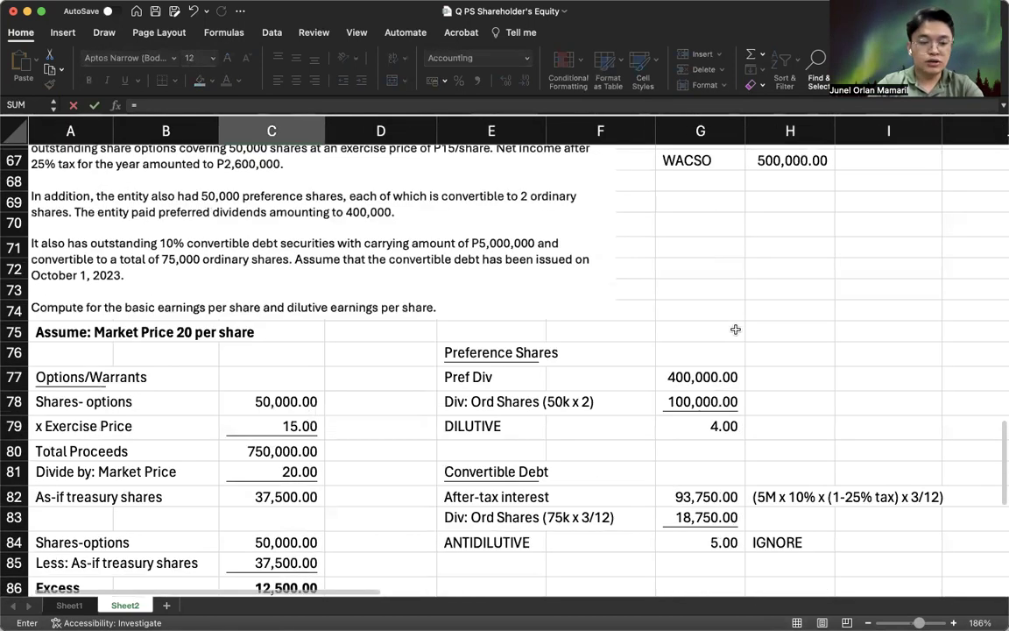
scroll(735, 329, "down", 6)
key("BackSpace")
type("22000")
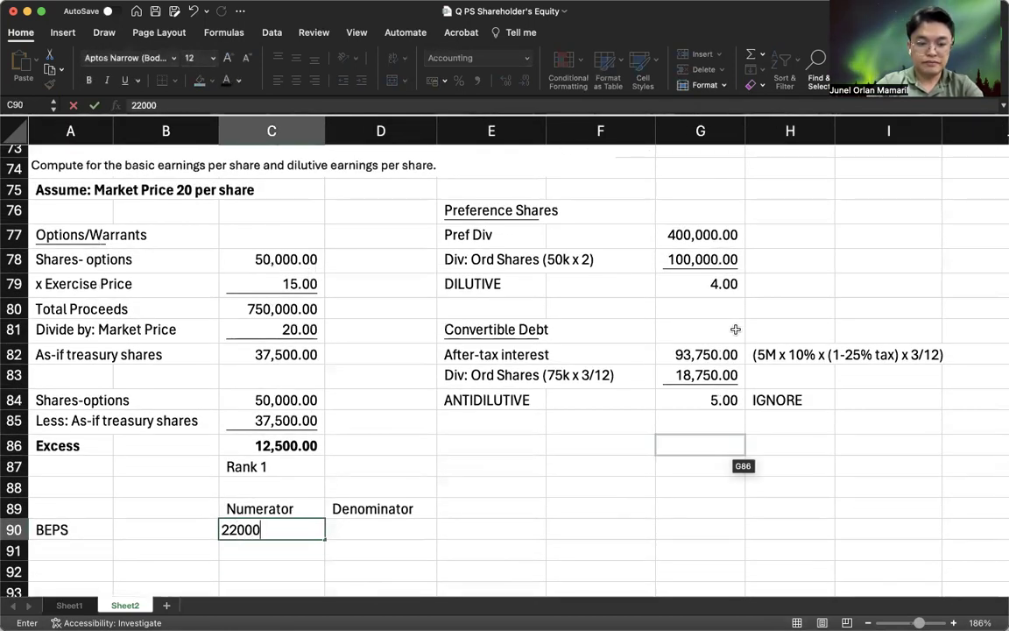
type("00")
key("Tab")
Step: Link the BEPS denominator in D90 to the WACSO amount in H67
type("=")
scroll(735, 329, "up", 10)
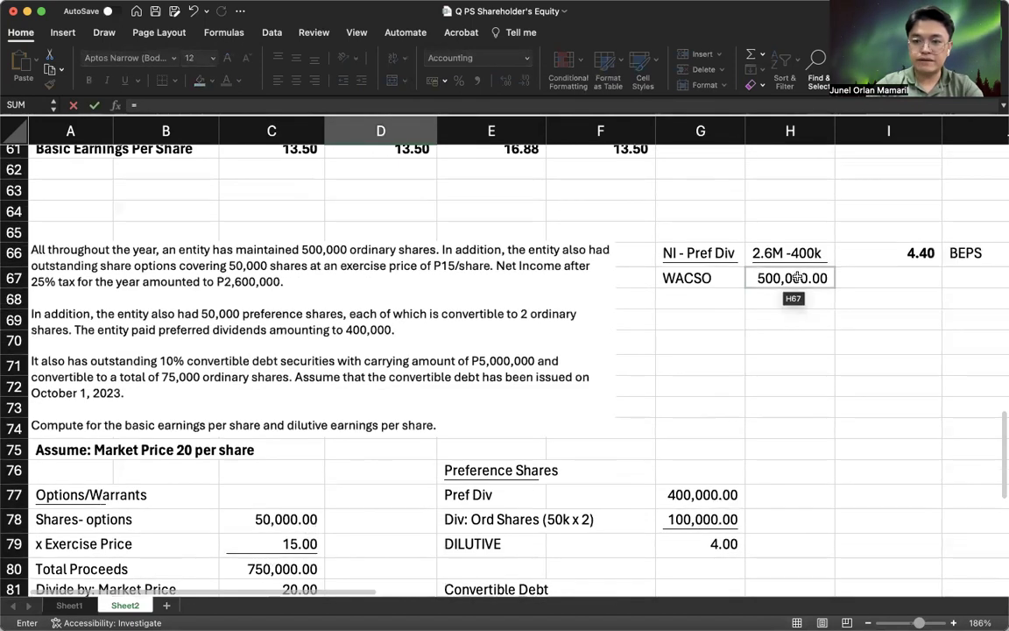
left_click(795, 277)
key("Return")
Step: Add the heading "EPS" in E89 and compute basic EPS in E90 with =C90/D90
scroll(401, 387, "down", 3)
left_click(494, 465)
type("EPS")
key("Return")
type("=")
key("Left")
key("Left")
type("/")
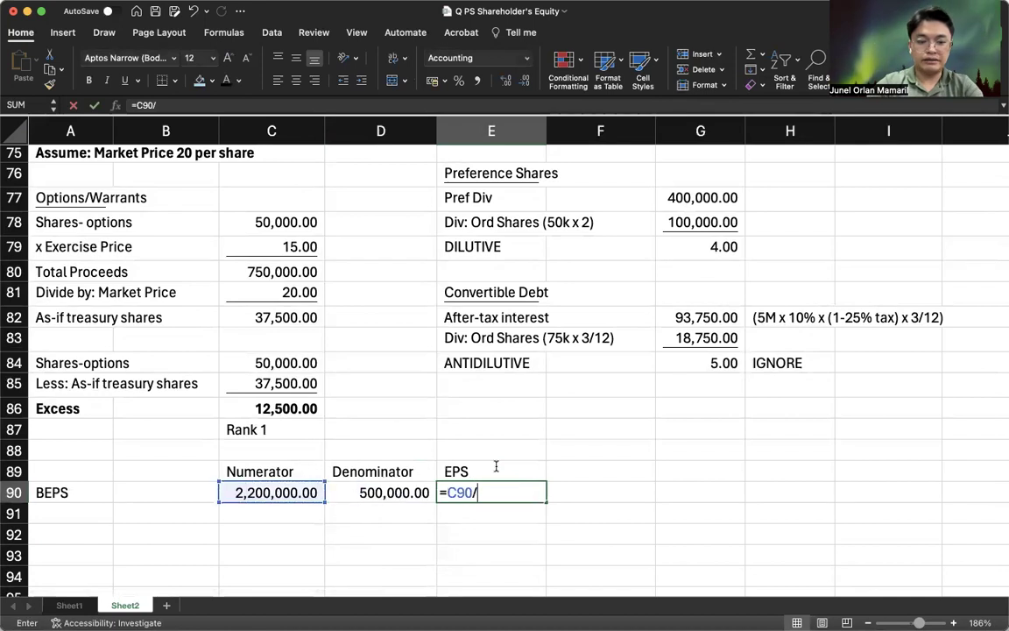
key("Left")
key("Return")
key("Home")
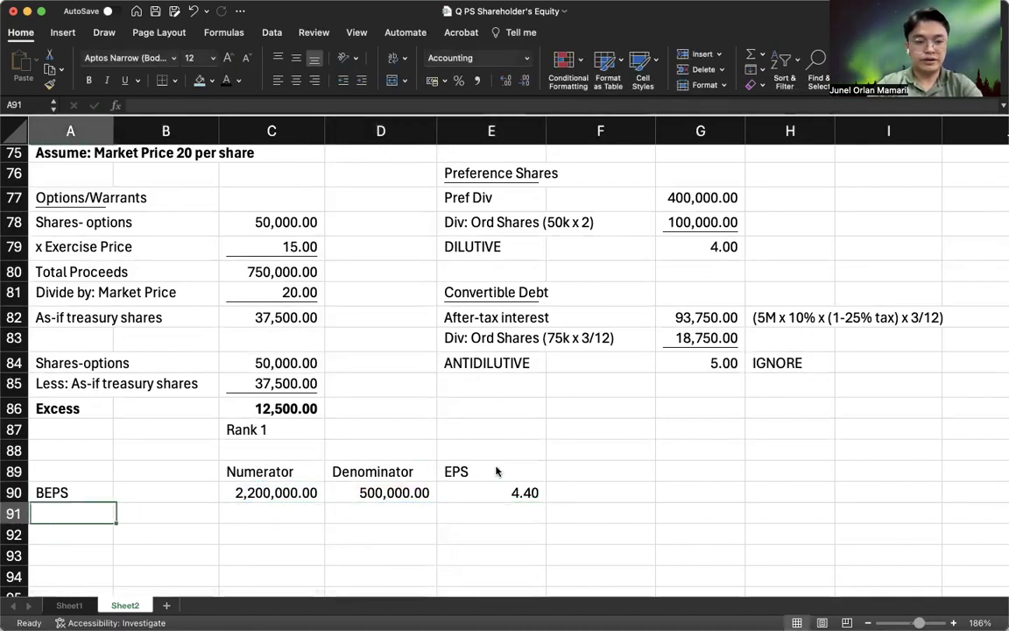
Step: Label A91 "Options" beneath the BEPS row
type("Add")
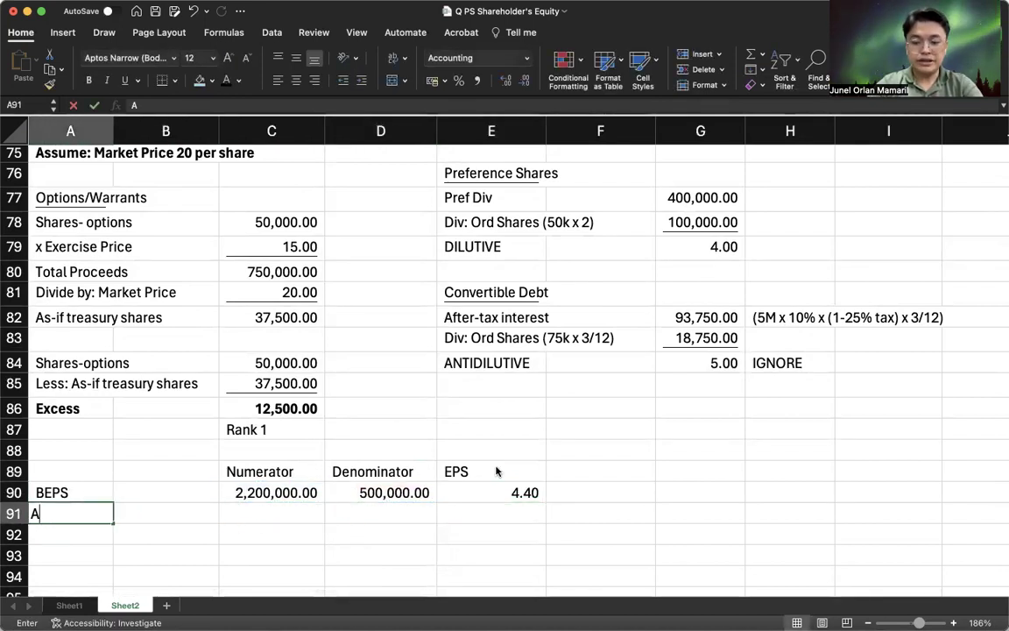
key("BackSpace")
key("BackSpace")
key("BackSpace")
type("Options")
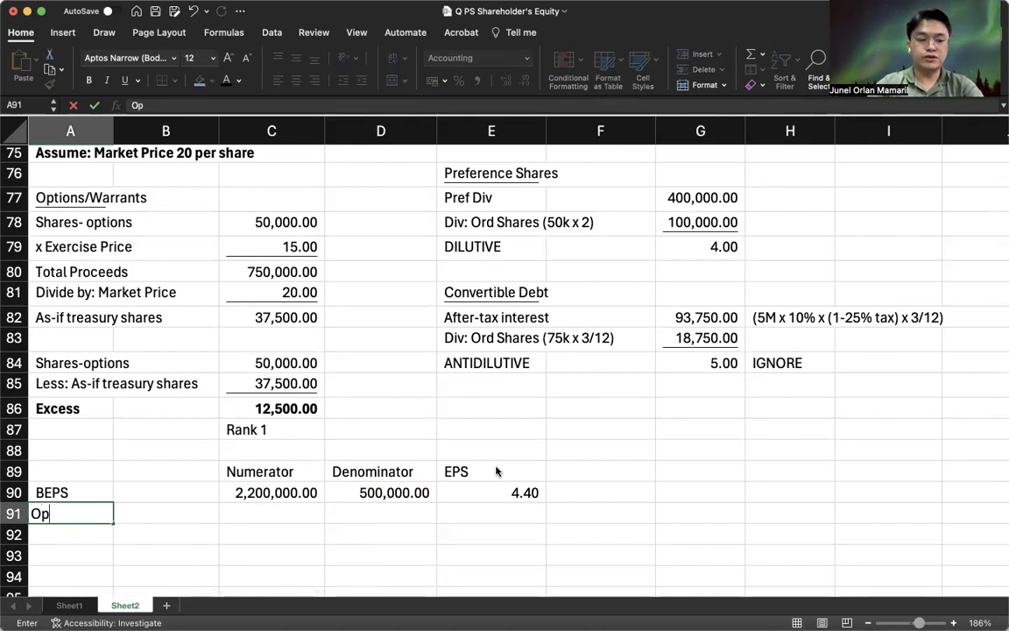
key("Return")
Step: Enter 0 as the options numerator in C91 and link the denominator in D91 to the excess shares in C86
key("Right")
key("Right")
key("Up")
type("0")
key("Tab")
type("=")
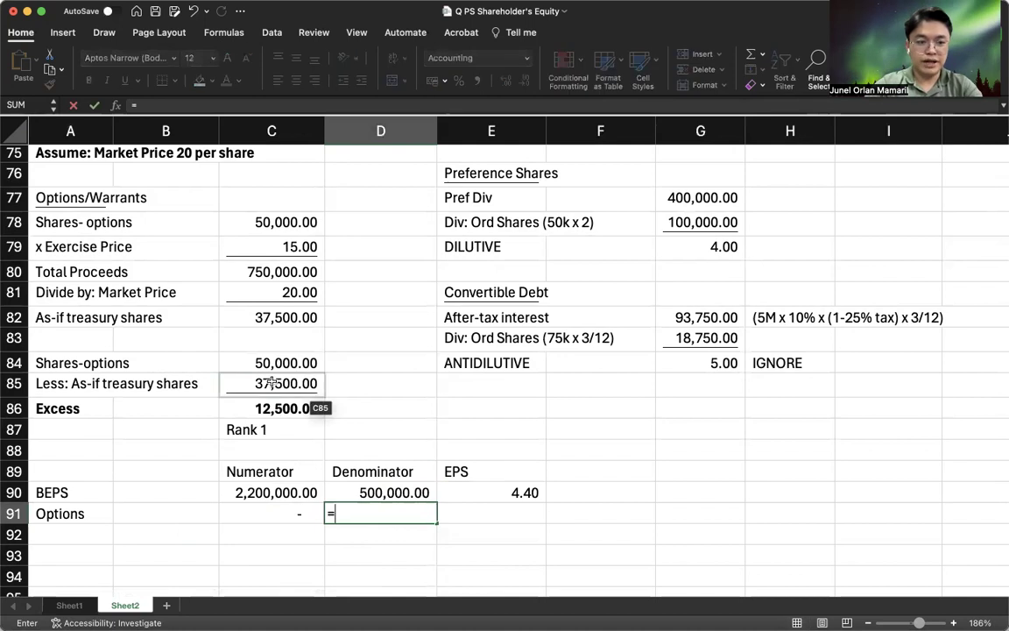
left_click(273, 409)
key("Return")
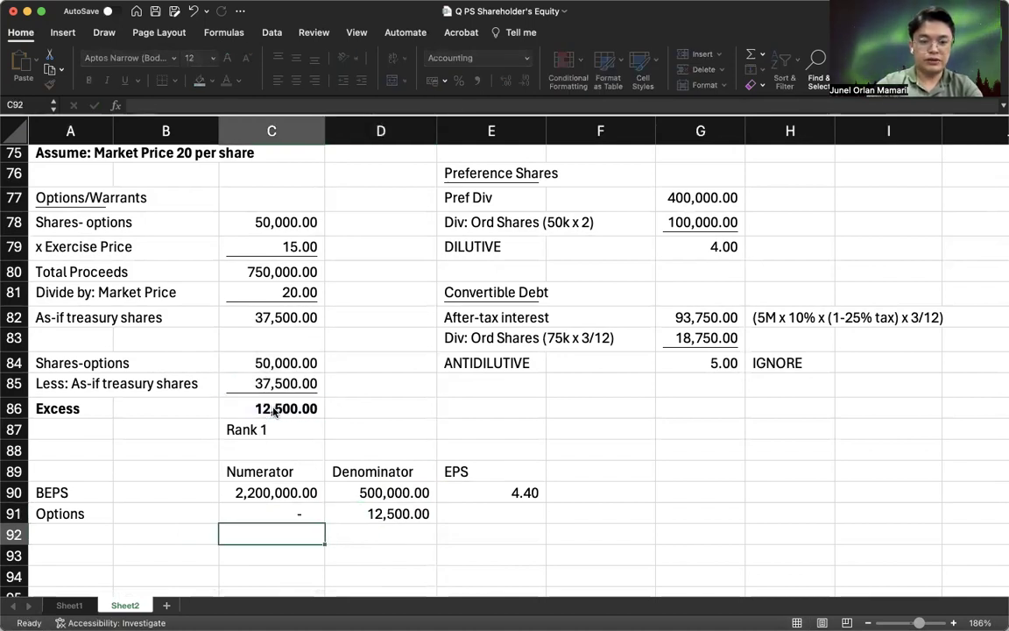
Step: Underline the options amounts in C91:D91 and total the numerator in C92 with =C90+C91
key("Up")
key("shift+Right")
key("super+u")
key("Down")
type("=")
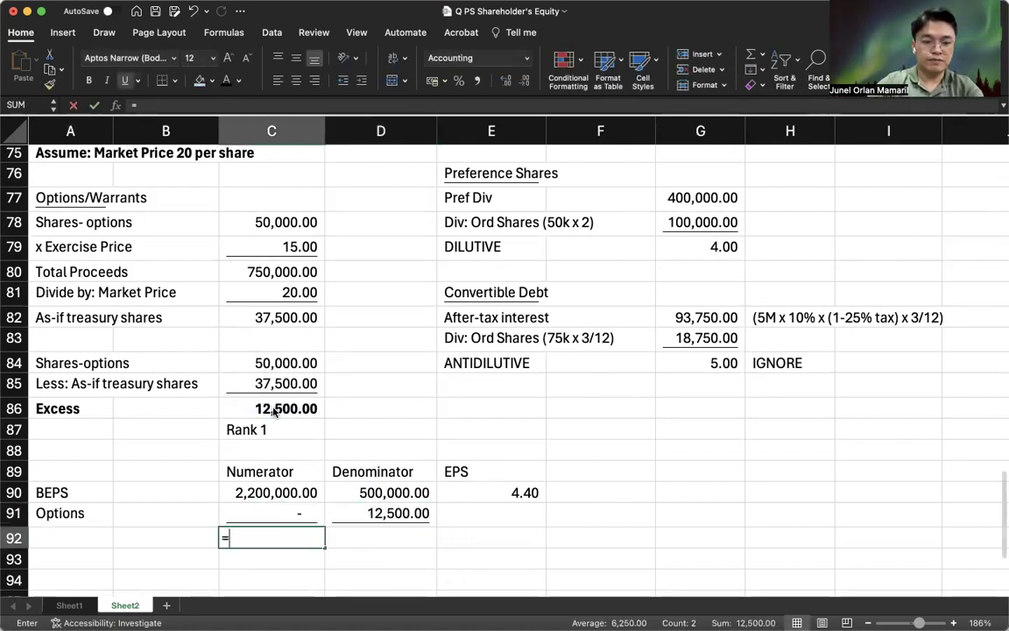
key("Up")
key("Up")
type("+")
key("Up")
key("Return")
Step: Total the denominator in D92 by adding D90 and D91
key("Right")
key("Up")
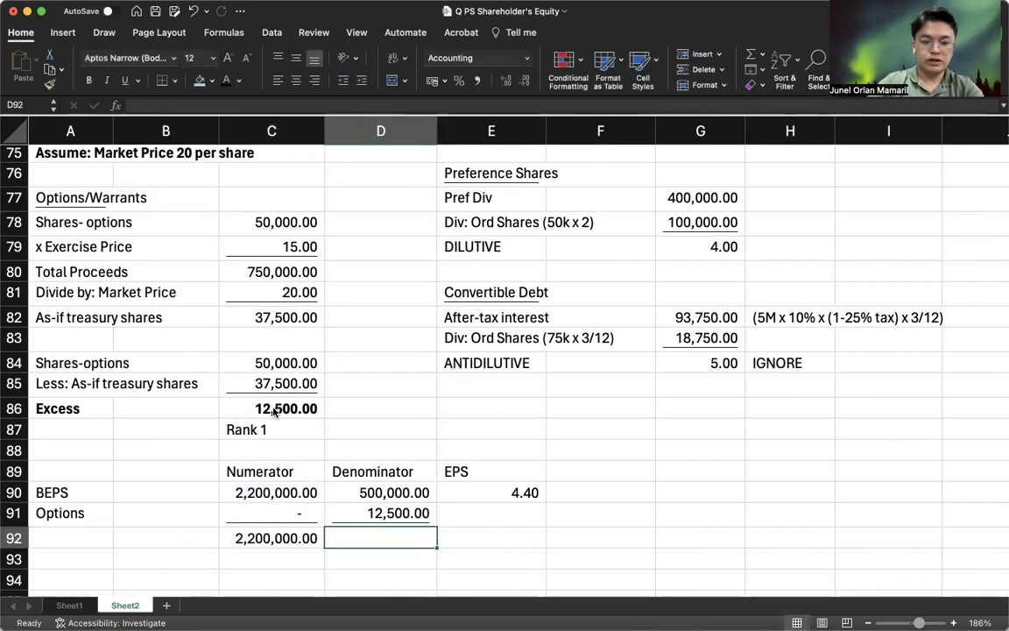
type("=")
key("Up")
key("Up")
type("+")
key("Up")
key("Tab")
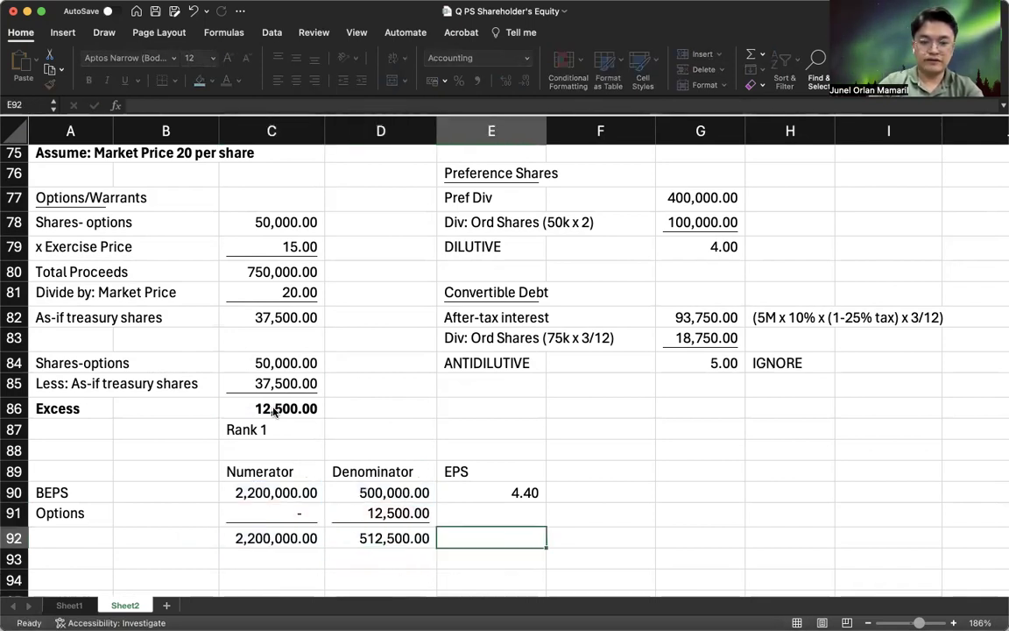
Step: Compute the EPS after options in E92 with =C92/D92
type("=")
key("Left")
key("Left")
type("/")
key("Left")
key("Return")
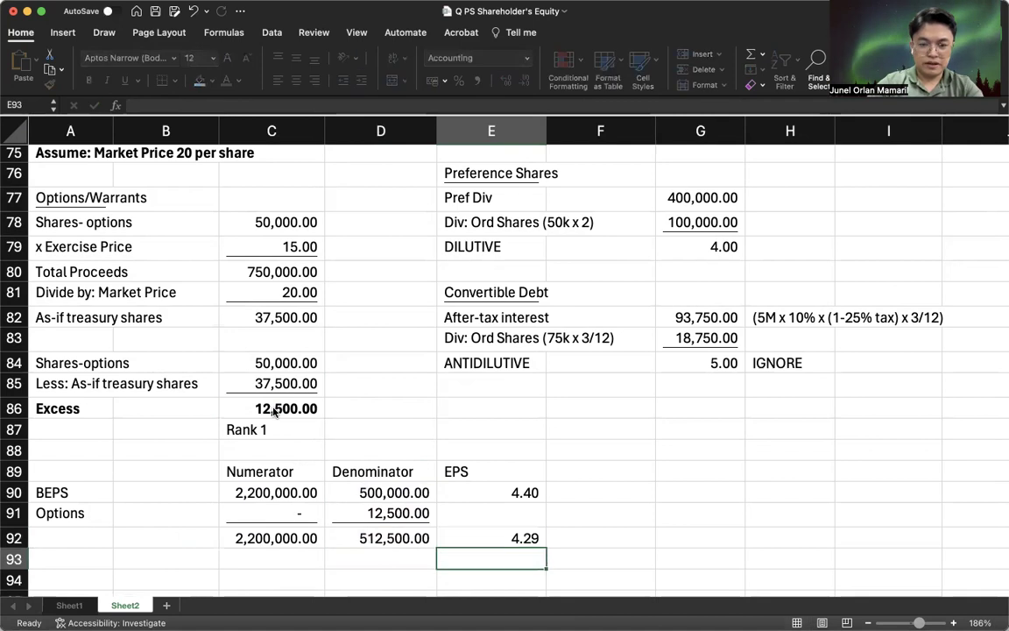
Step: Label A93 "Preference Shares" beneath the options subtotal row
key("Up")
key("Right")
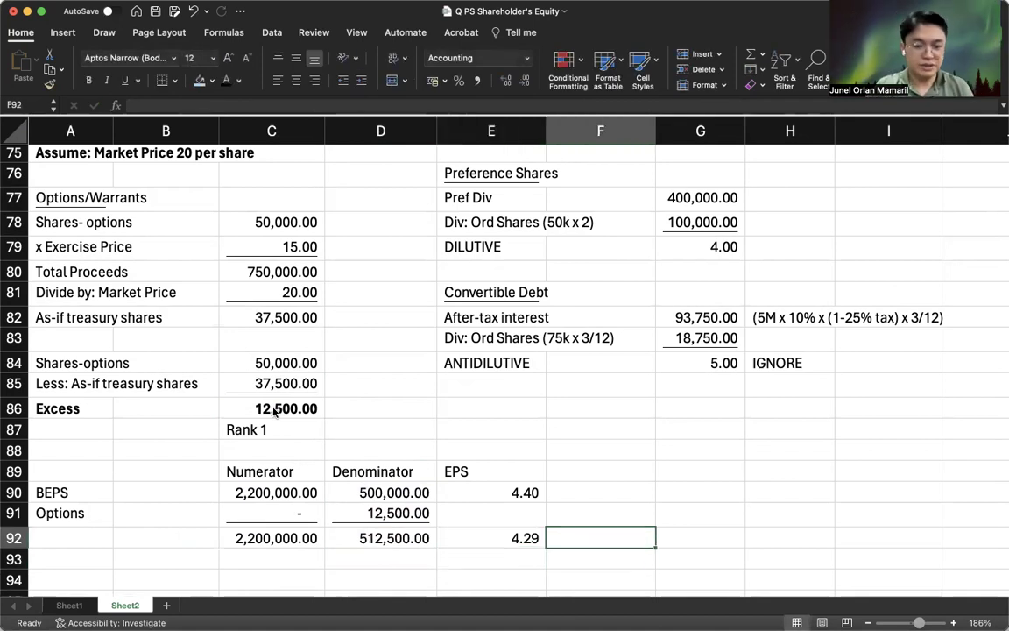
key("Down")
key("Left")
key("Left")
key("Left")
key("Left")
key("Left")
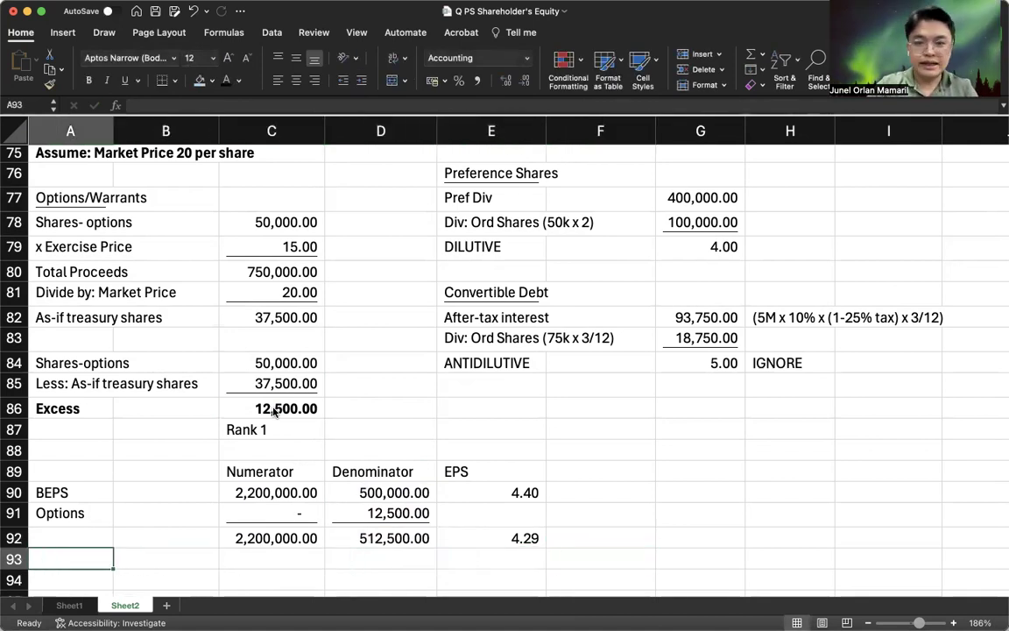
type("Prefere")
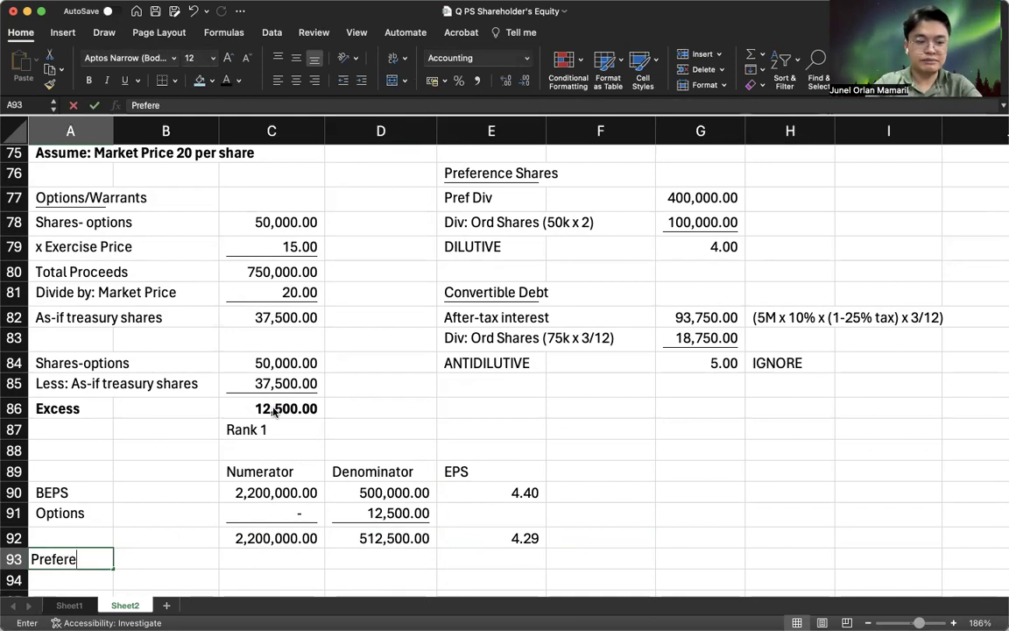
type("nce Shares")
key("Tab")
key("Tab")
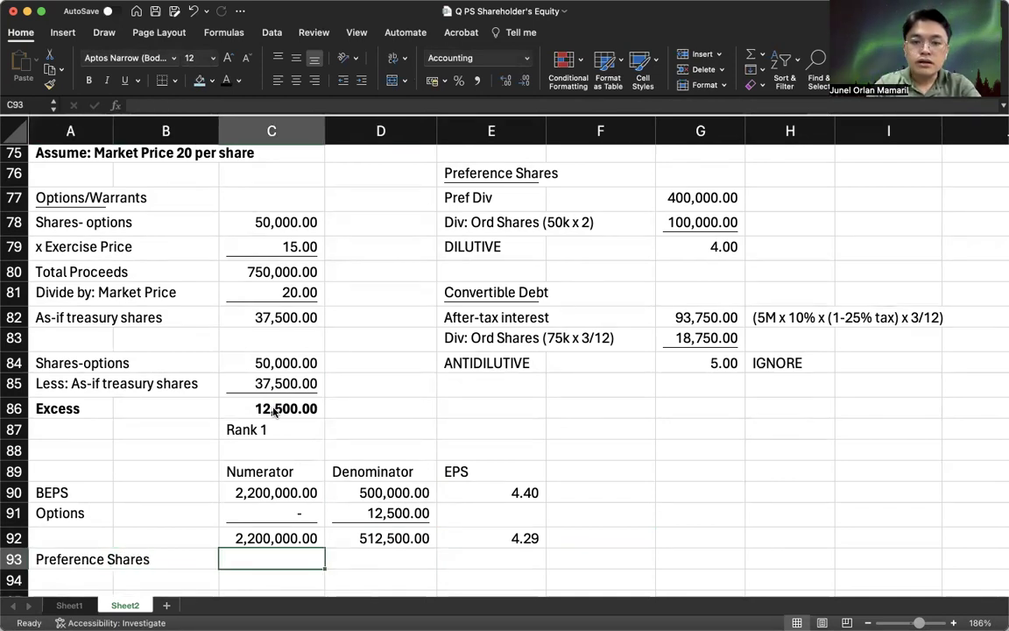
Step: Link the preference shares numerator in C93 to the preference dividend in G77 and the denominator in D93 to the ordinary shares in G78
type("=")
left_click(711, 201)
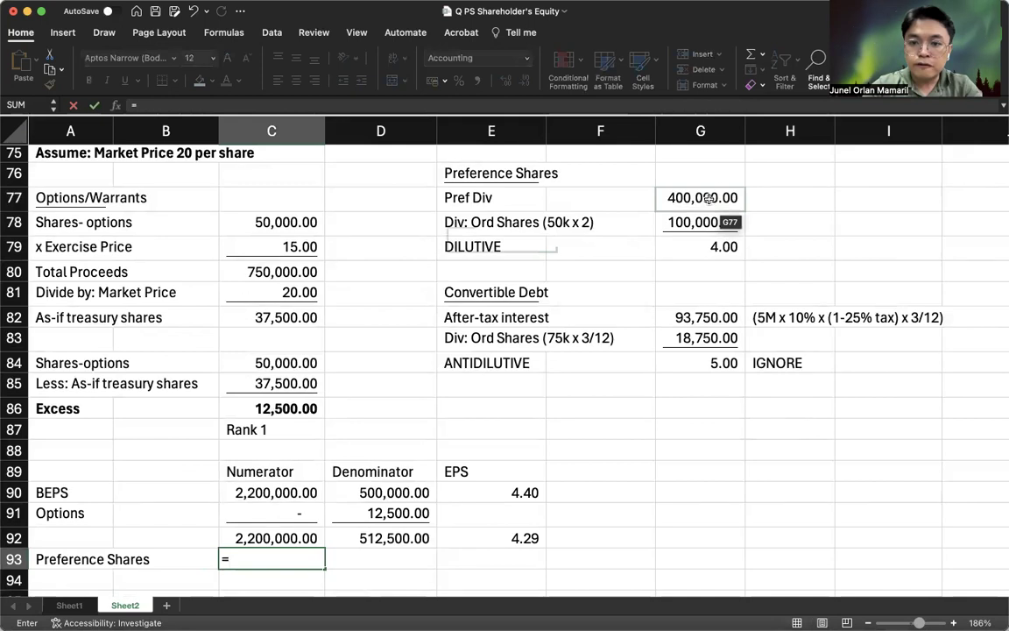
key("Return")
key("Right")
key("Right")
key("Right")
key("Up")
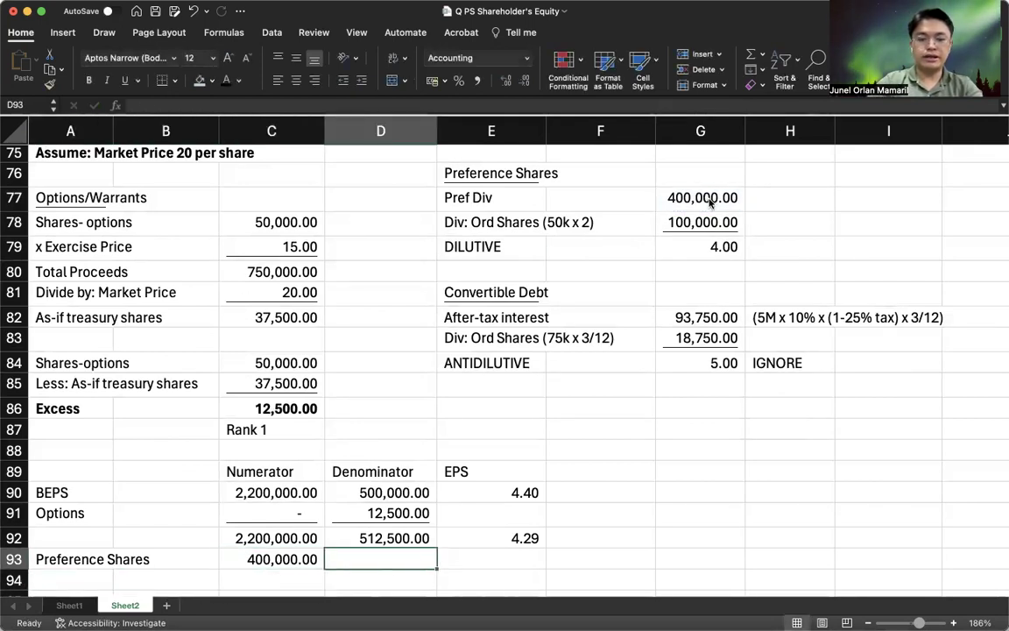
type("=")
left_click(712, 224)
key("Return")
Step: Underline the preference amounts in C93:D93 and total the numerator in C94 with =C92+C93
key("Up")
key("shift+Left")
key("super+u")
key("Down")
type("=")
key("Up")
key("Up")
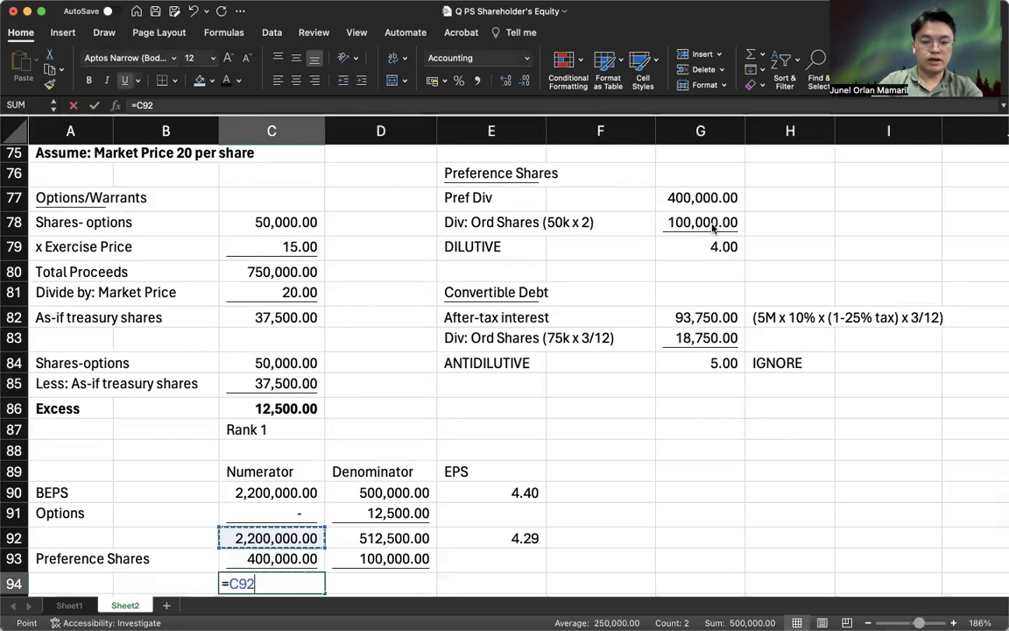
type("+")
key("Up")
key("Return")
Step: Copy the numerator total formula from C94 into D94 to total the denominator
key("Up")
key("super+c")
key("Right")
key("super+v")
key("Right")
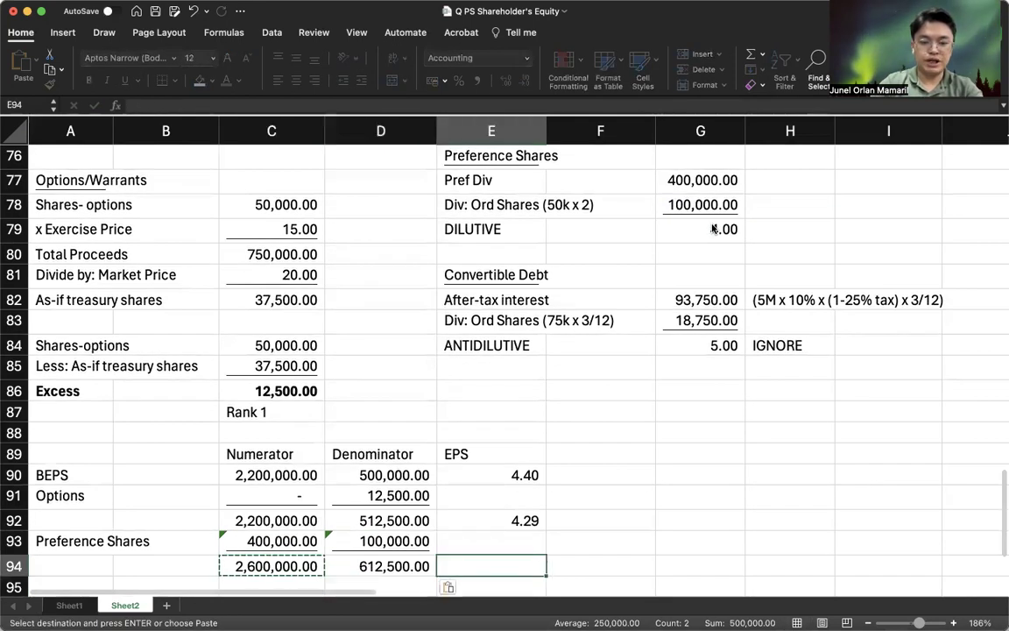
Step: Compute the EPS after preference shares in E94 with =C94/D94 and make it bold
type("=")
key("Left")
key("Left")
type("/")
key("Left")
key("Return")
key("Up")
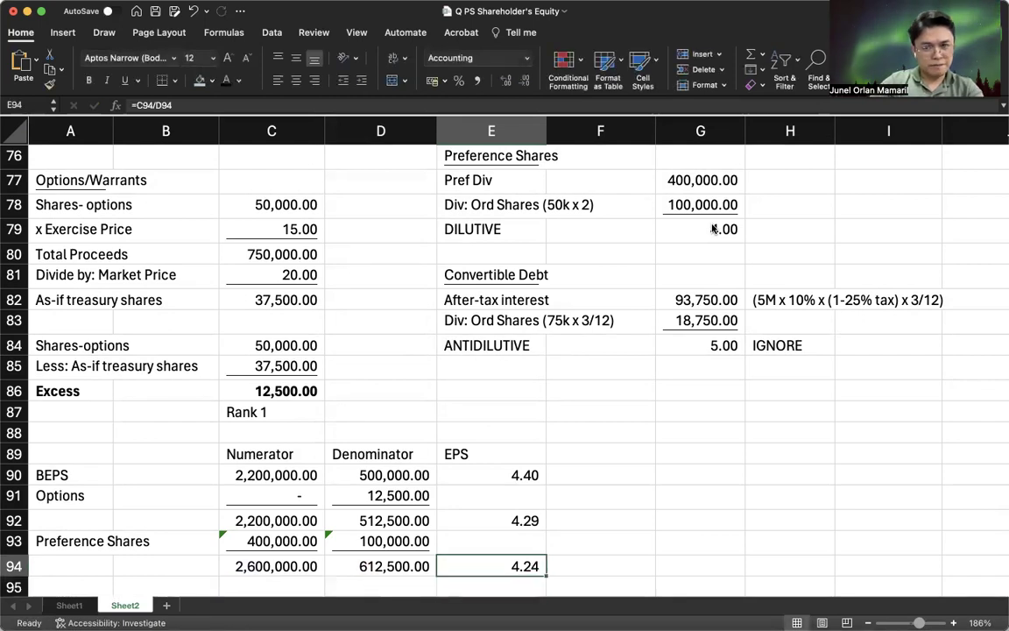
key("super+b")
Step: Add the note "IGNORE convertible debt" in A95 below the EPS table
key("Down")
key("Left")
key("Left")
key("Left")
key("Left")
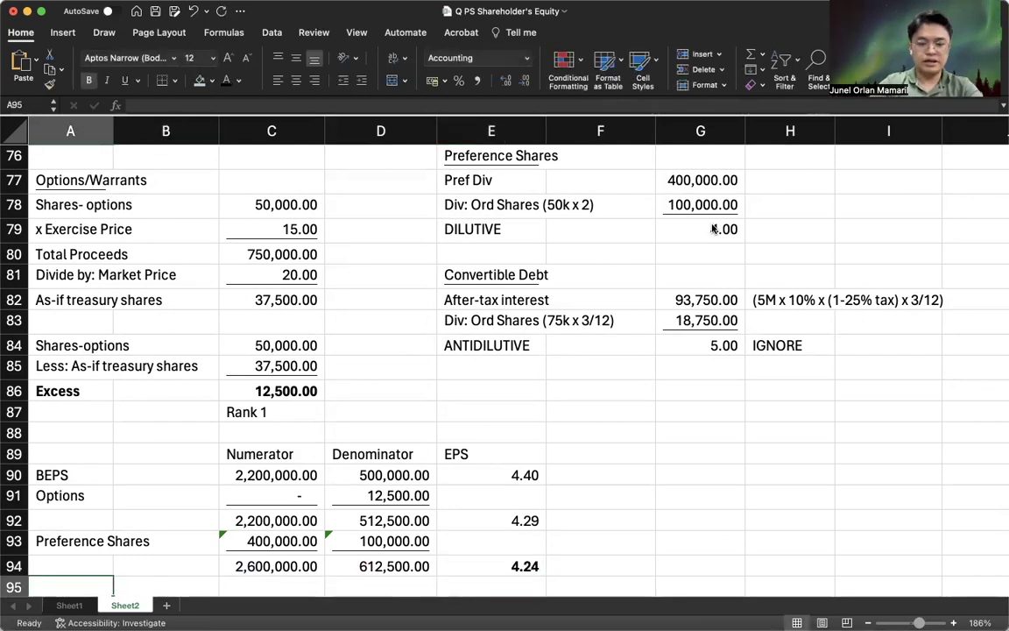
type("IGNORE convertible debt")
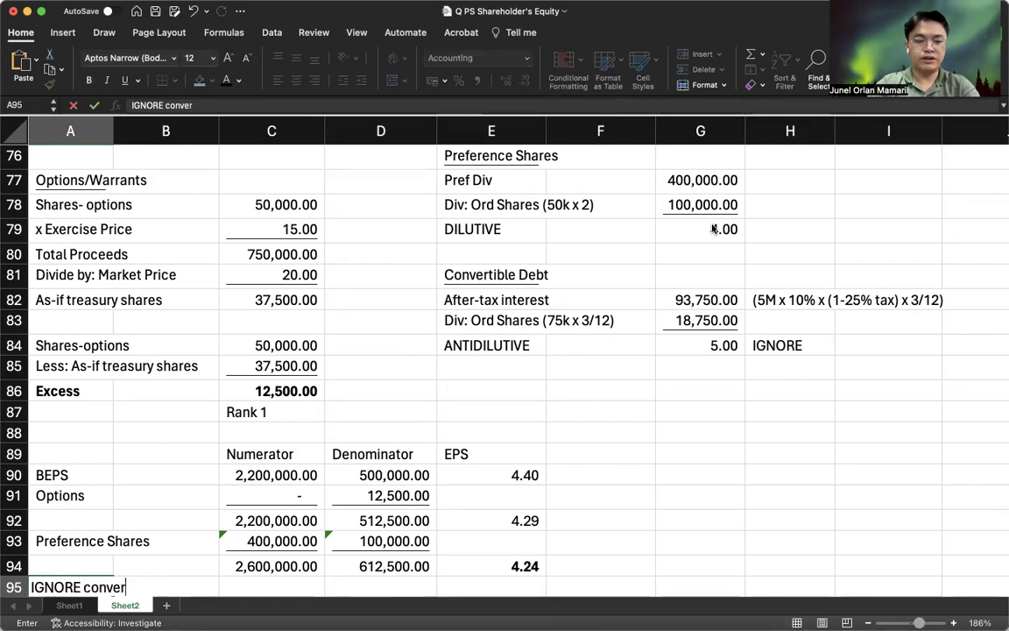
key("Return")
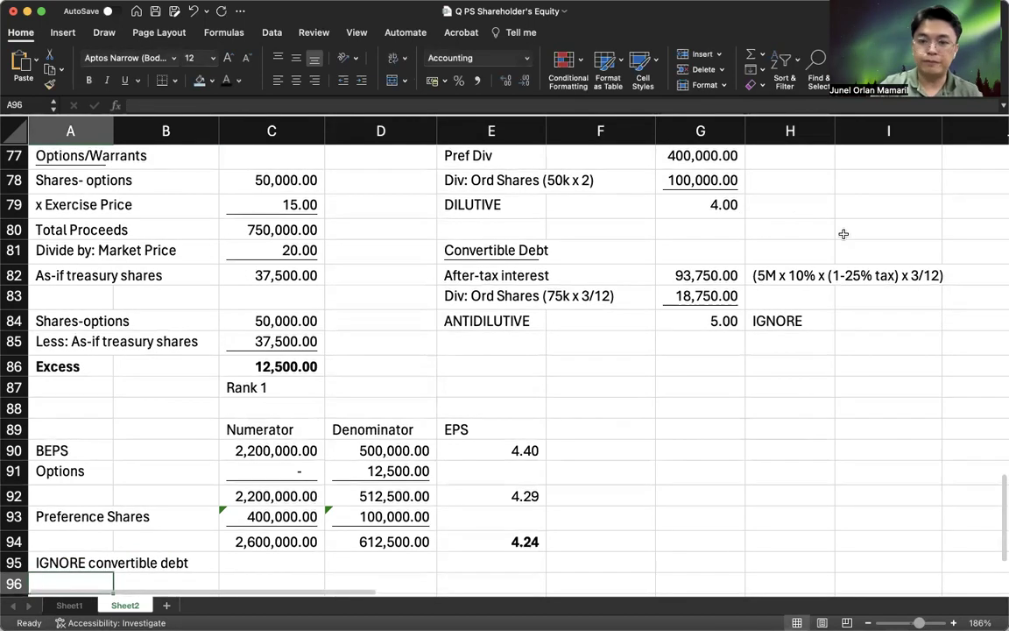
Step: Review the preference shares dilution test in E77:G79 against the numerator, denominator and EPS figures in rows 92 to 94
scroll(788, 223, "up", 1)
left_click(723, 221)
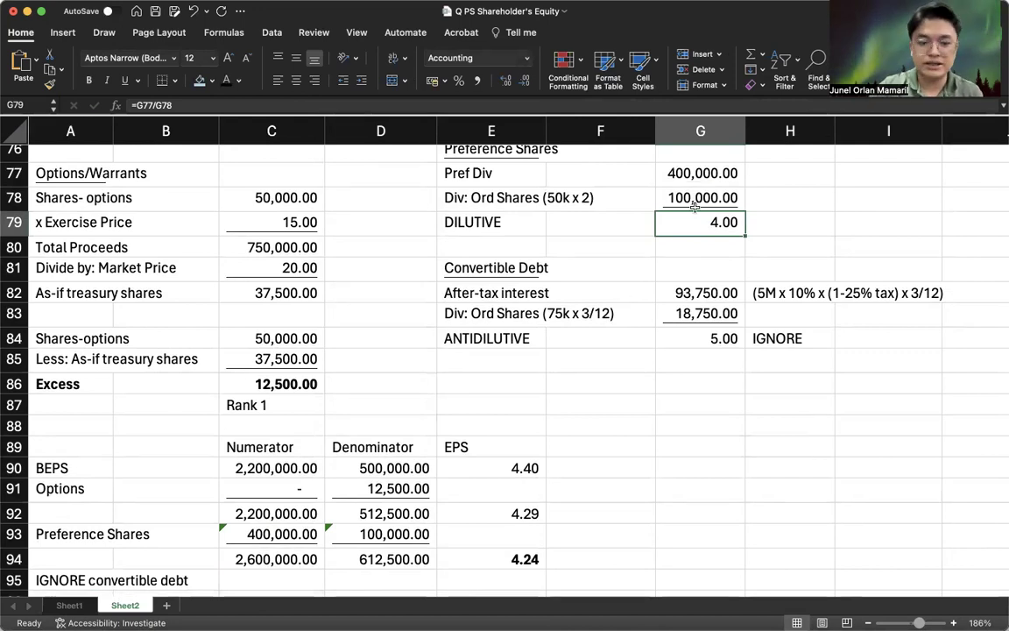
left_click(311, 558)
left_click(368, 559)
left_click(523, 553)
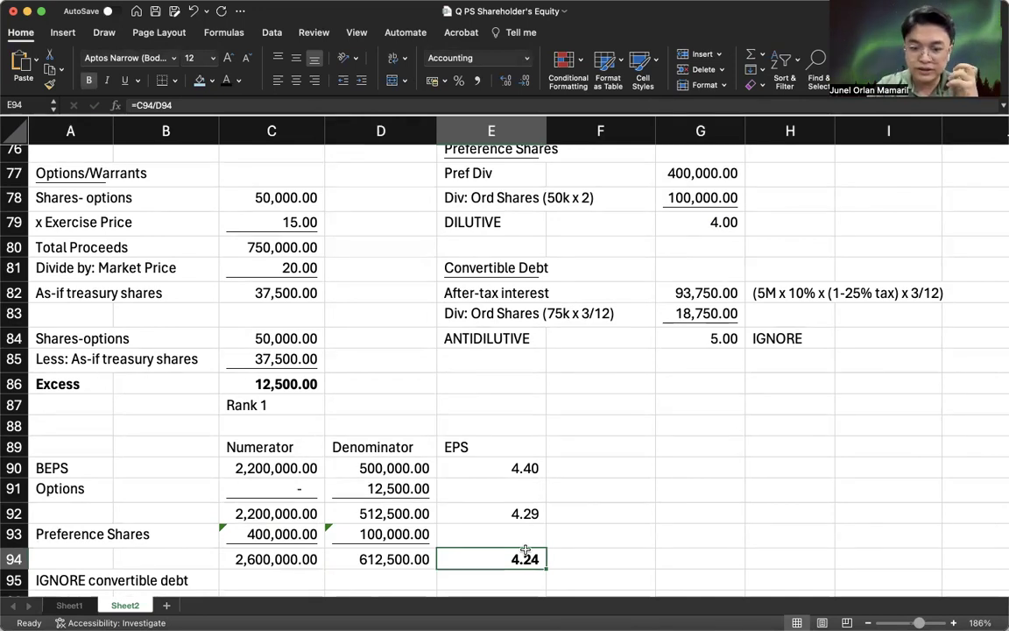
left_click_drag(81, 534, 525, 559)
left_click_drag(504, 178, 703, 233)
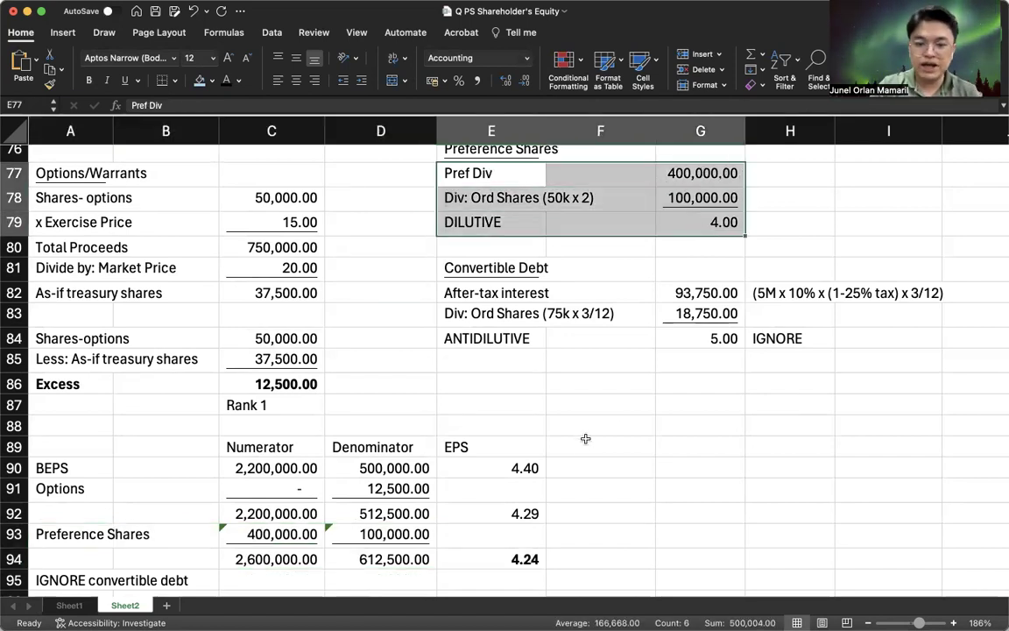
left_click(527, 512)
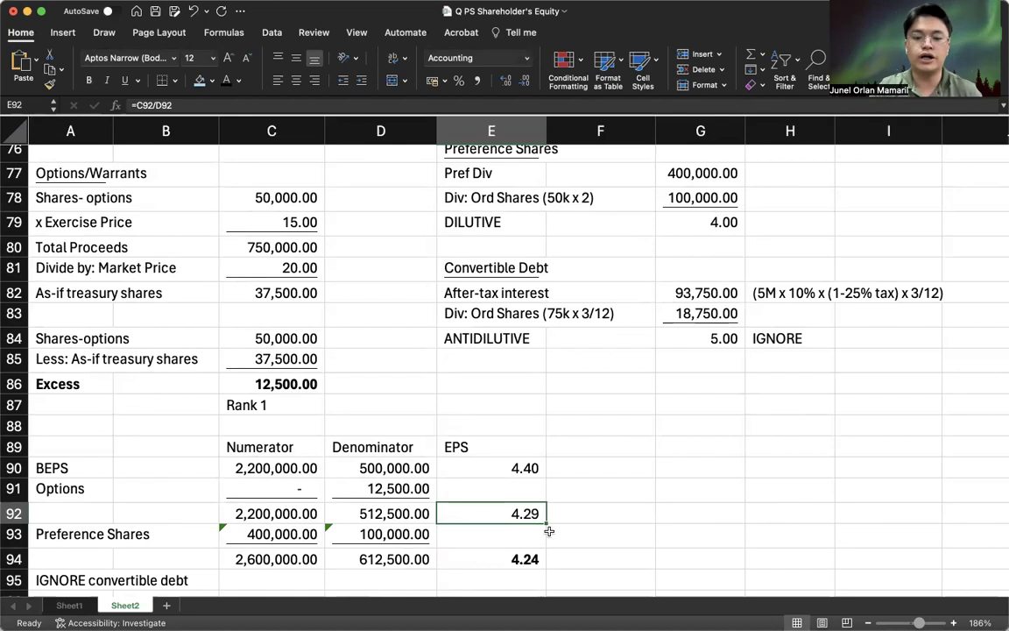
Step: Label the final EPS figure by entering "DILUTIVE EARNINGS PER SHARS" beside it in F94
left_click(578, 550)
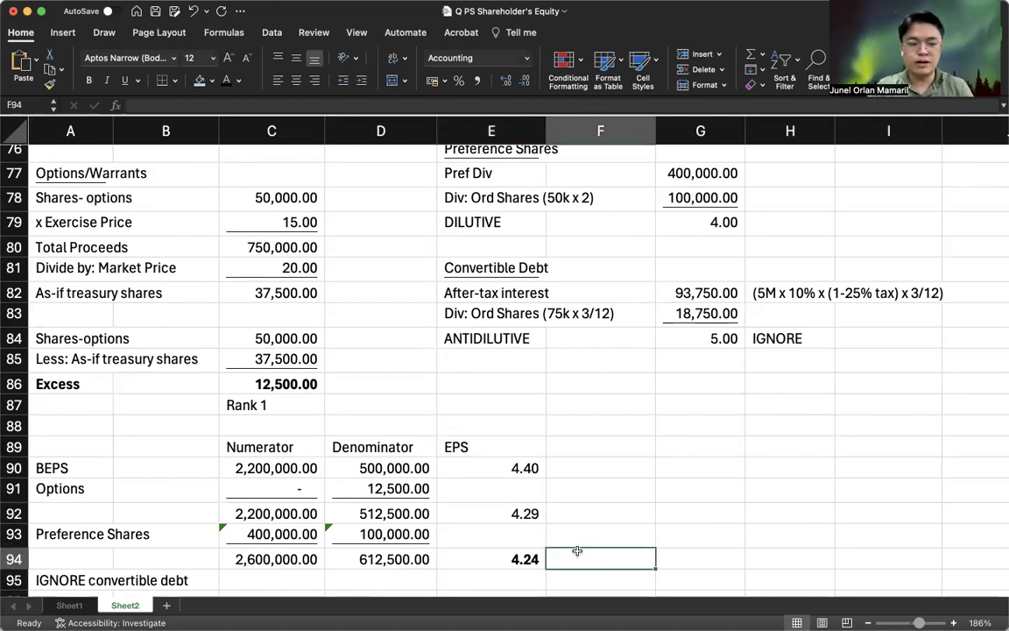
type("DILUTIVE EA")
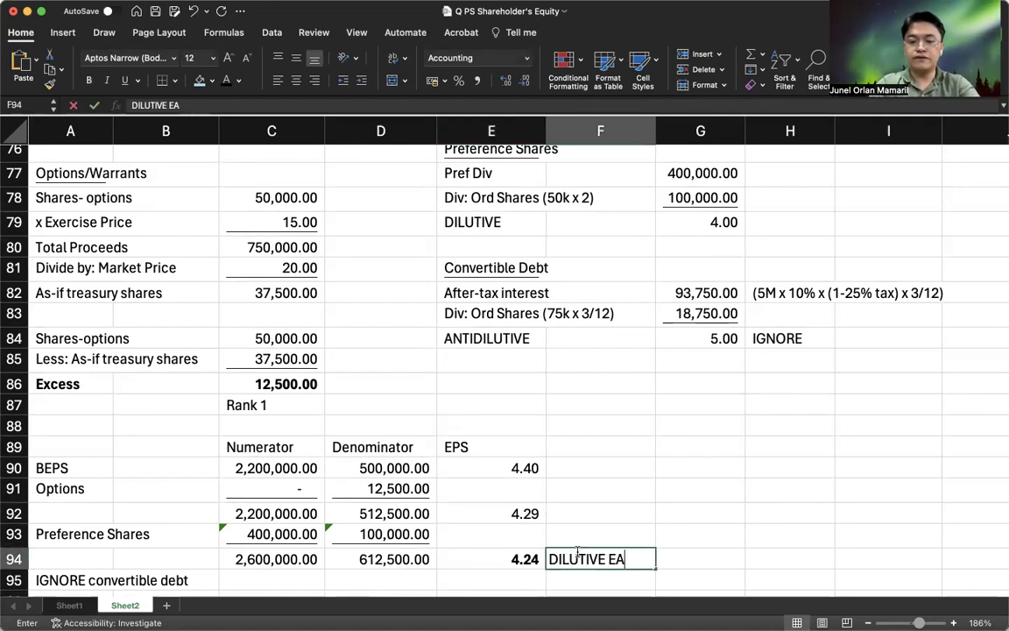
type("RNINGS PER SHARS")
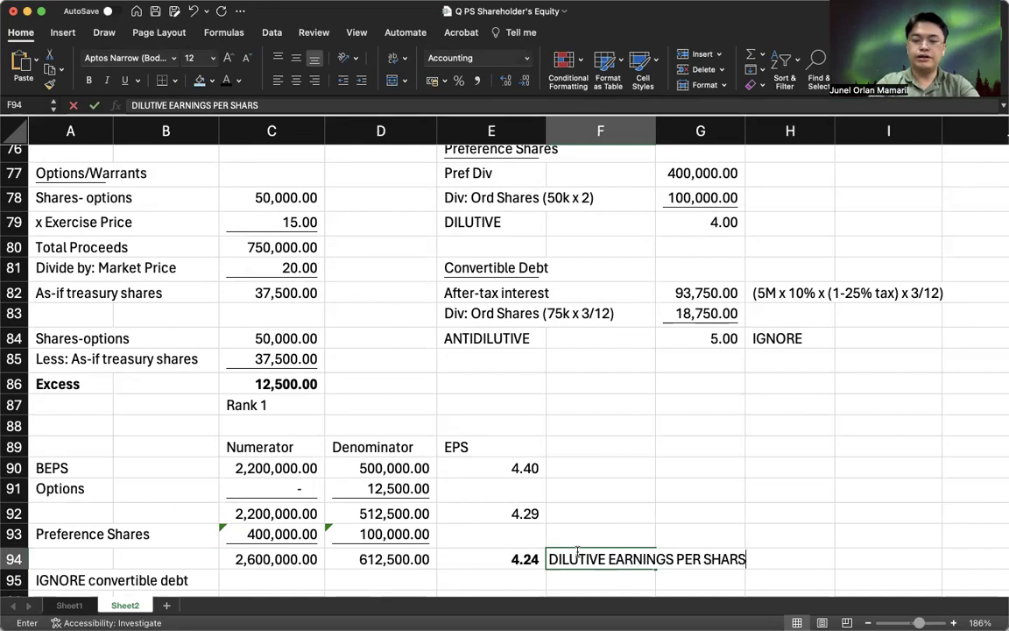